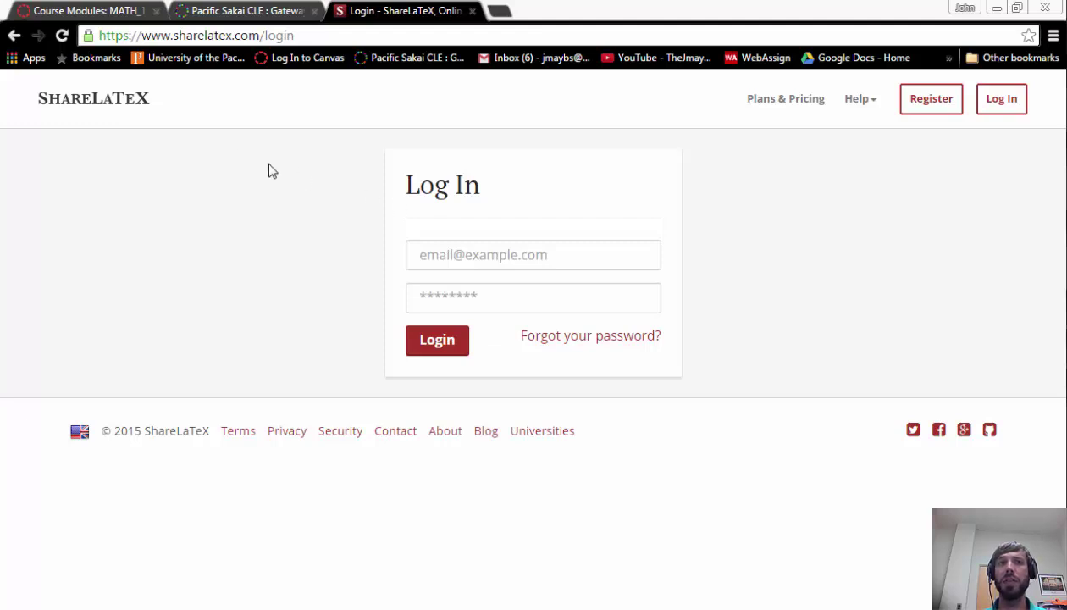
Step: Log in to ShareLaTeX with the saved e-mail and account password, declining browser password saving
drag(294, 35, 80, 38)
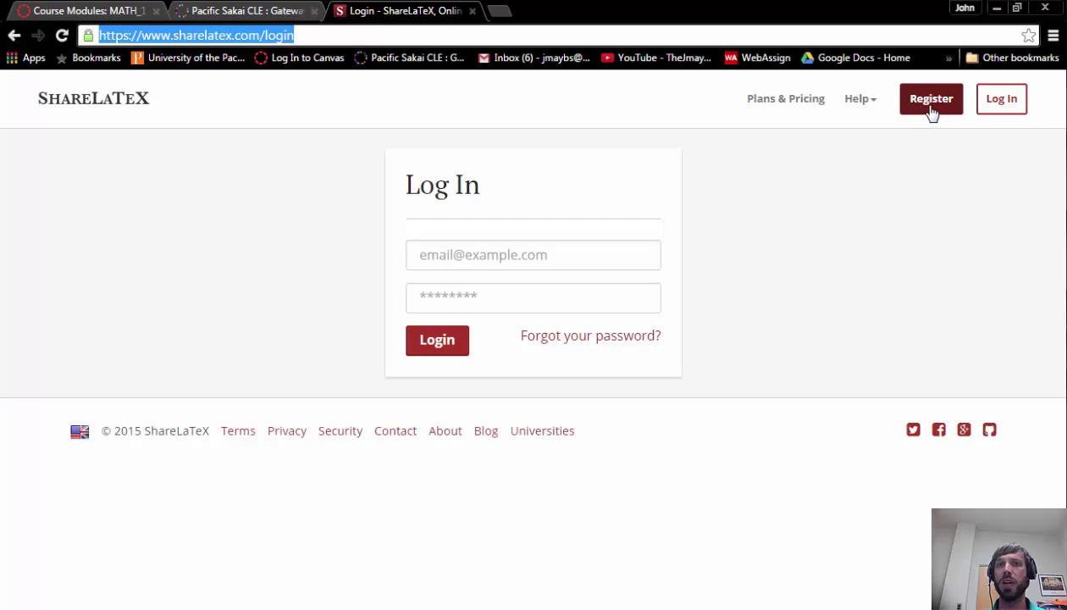
click(534, 256)
text(jmayberr)
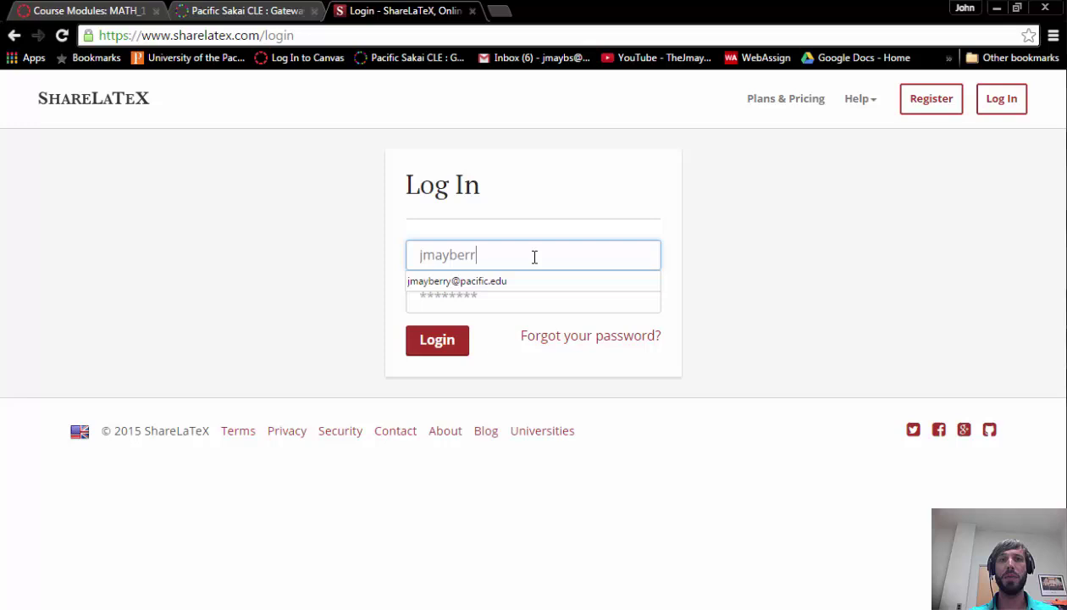
key(Down)
key(Return)
key(Tab)
text(******)
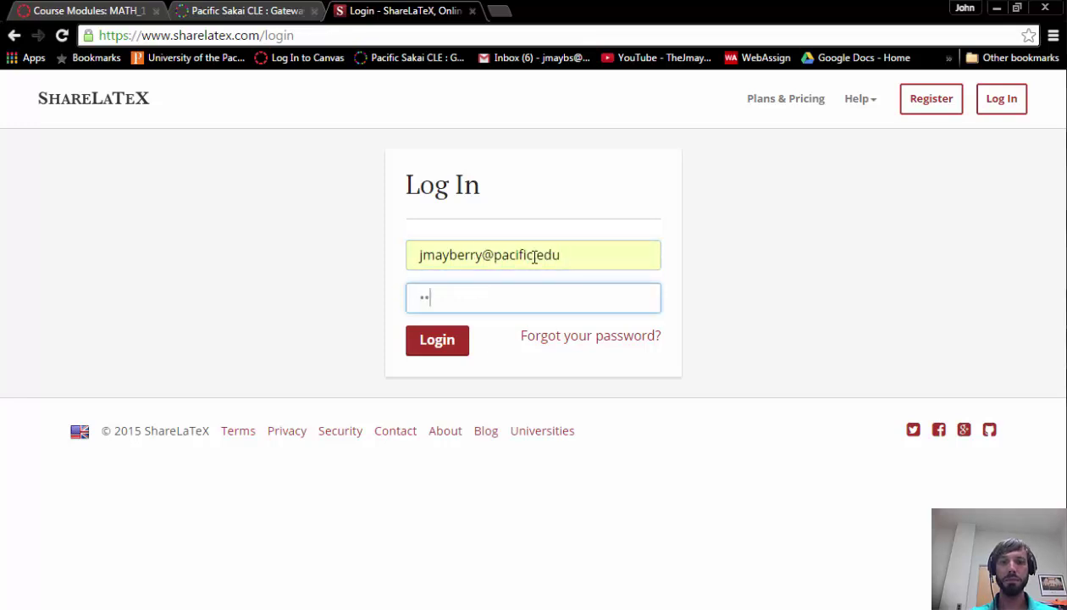
text(*)
key(Return)
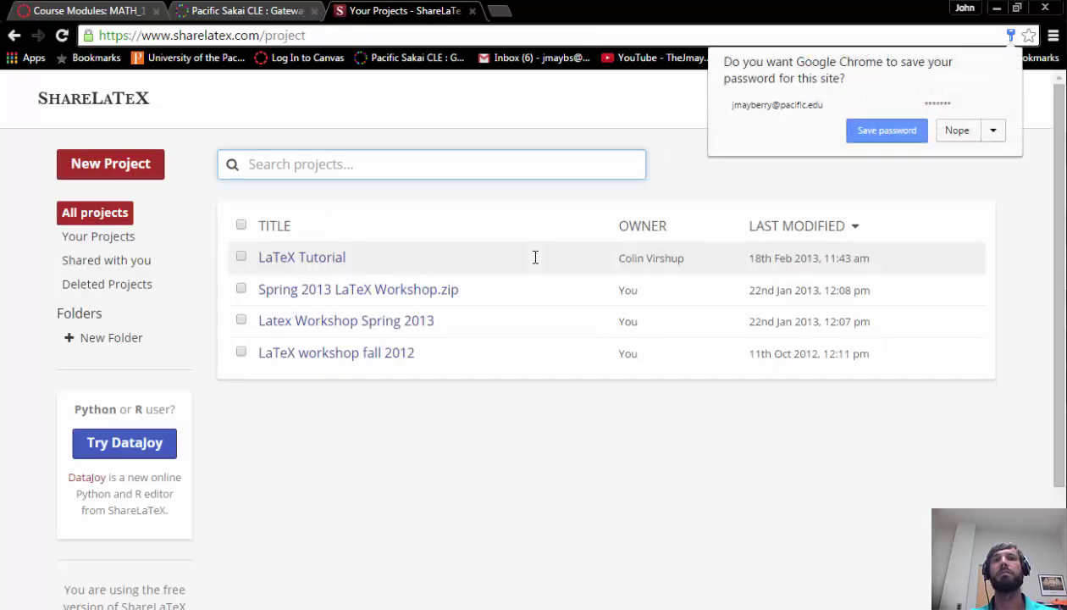
click(955, 132)
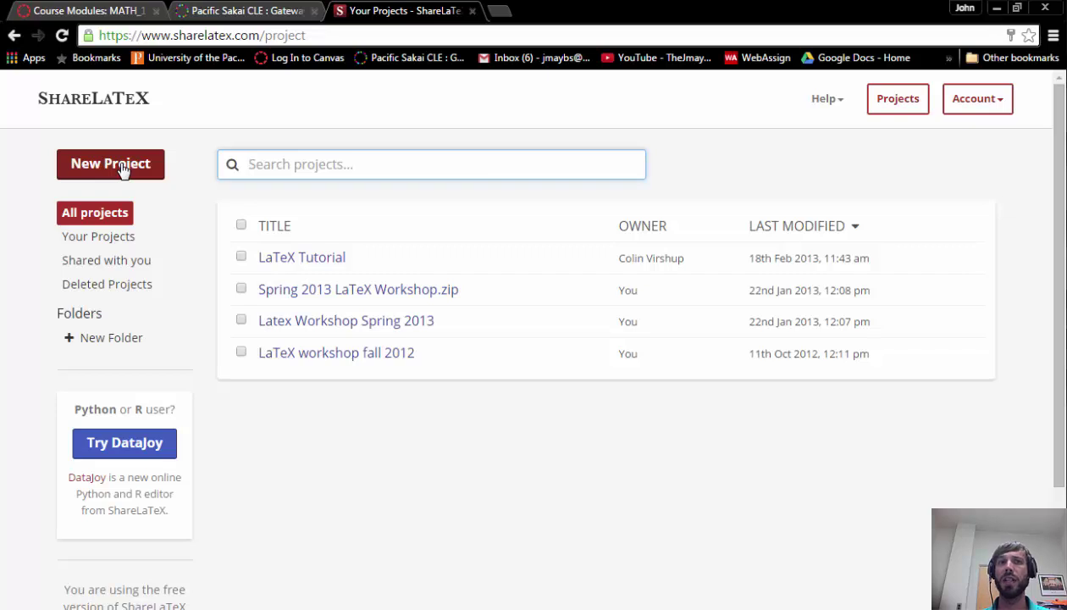
Step: Create a new blank project named 'Homework 0'
click(123, 170)
click(136, 198)
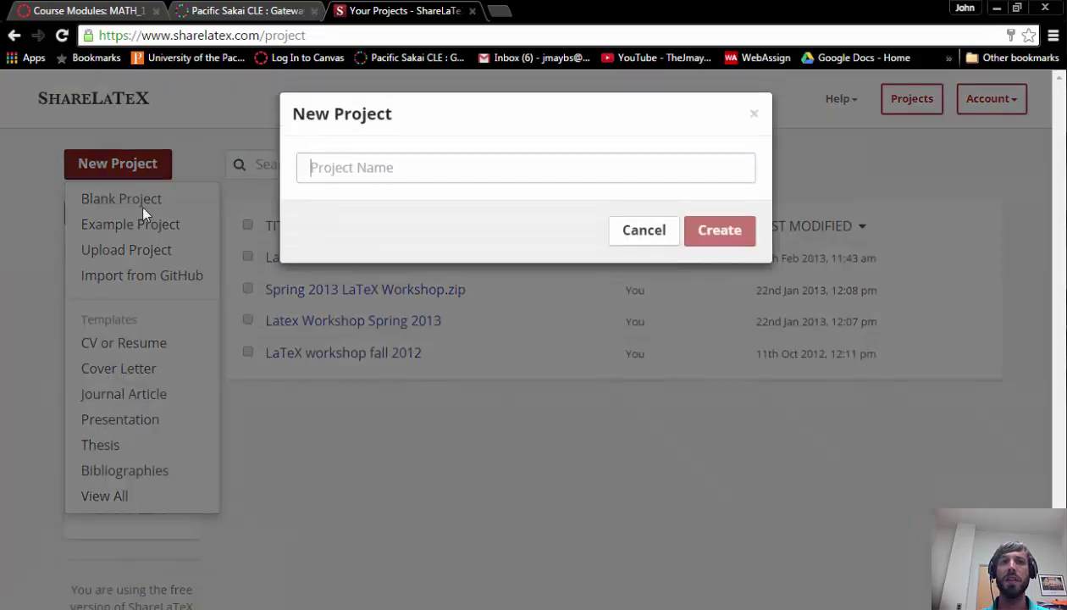
text(Homework 0)
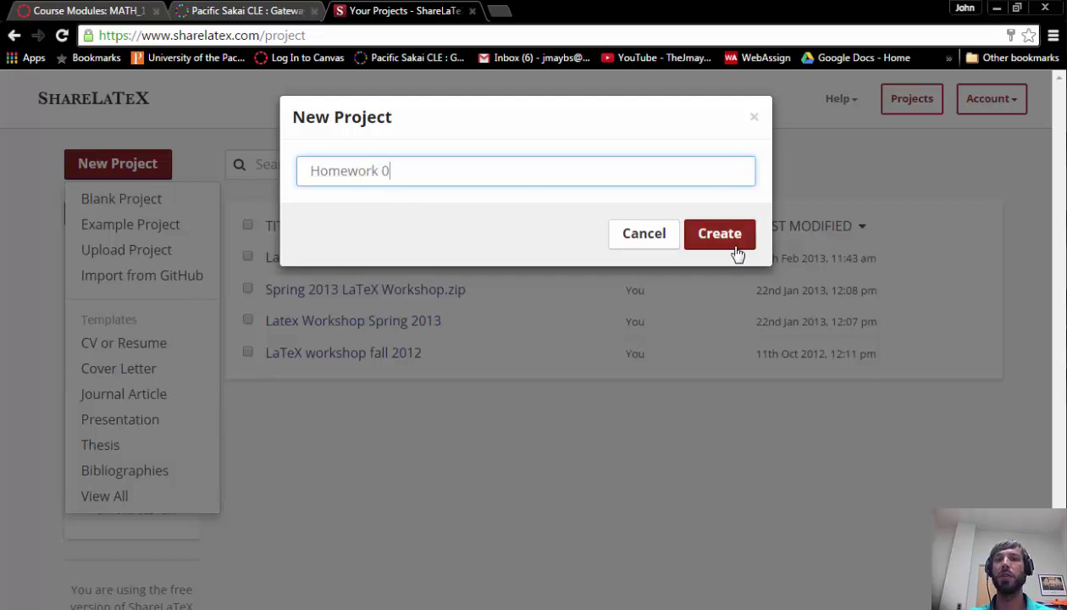
click(730, 243)
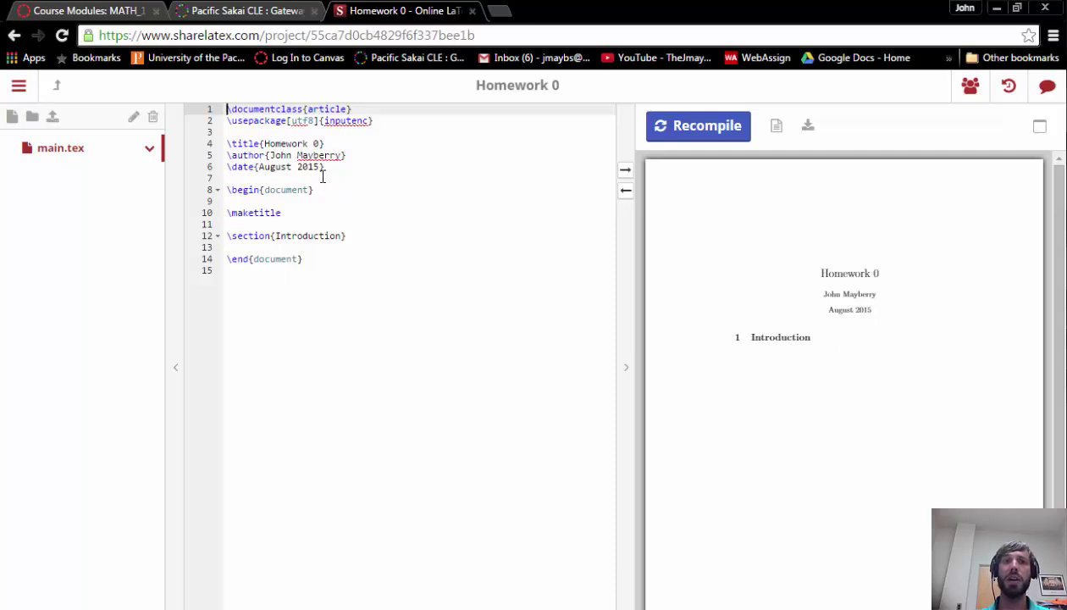
drag(320, 190, 226, 190)
drag(307, 178, 208, 110)
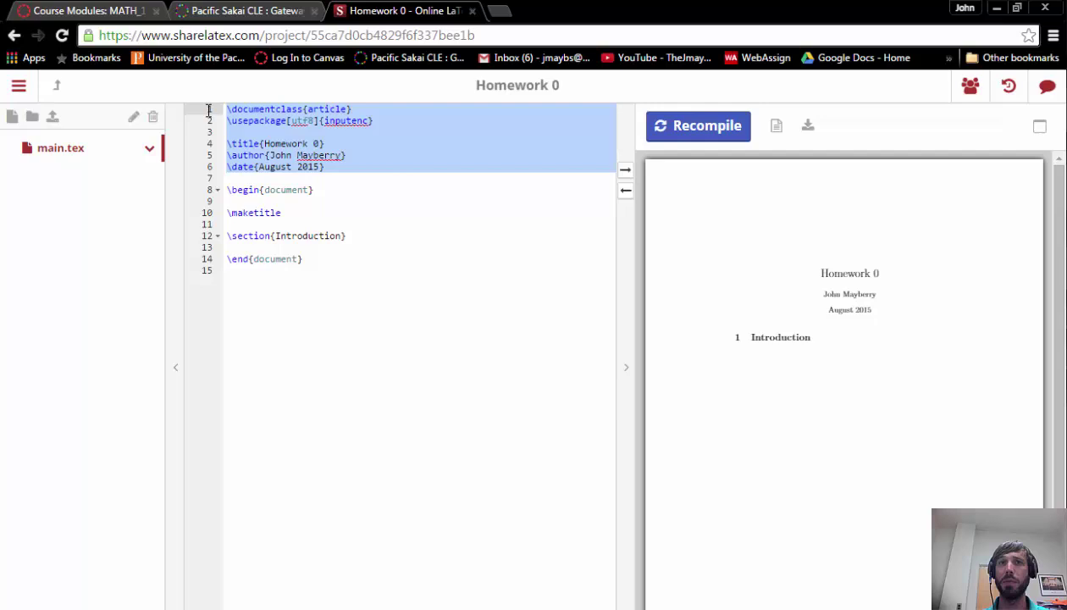
click(300, 121)
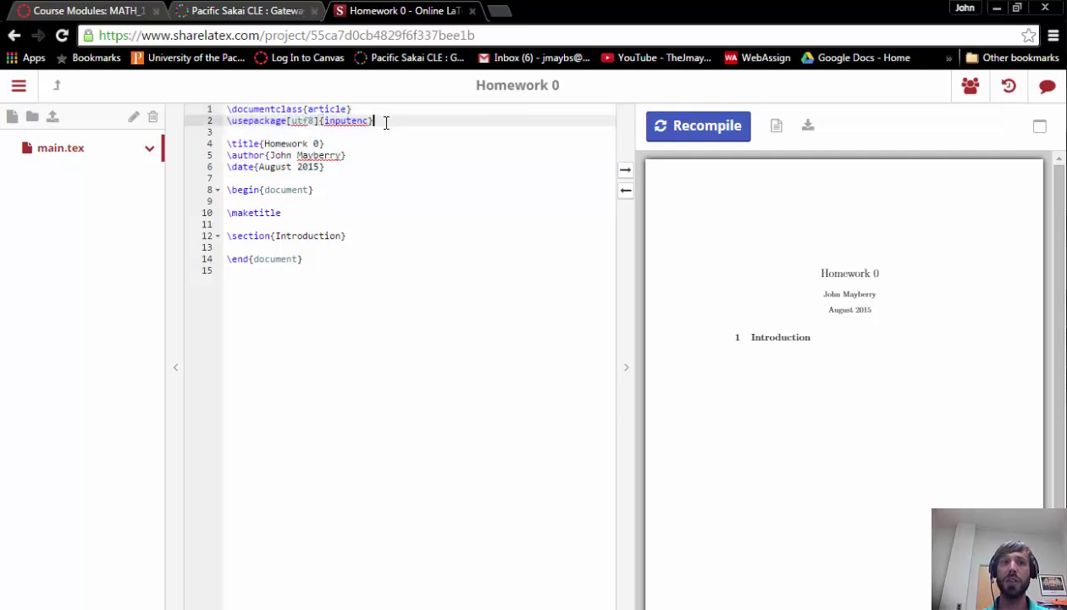
drag(385, 122, 190, 108)
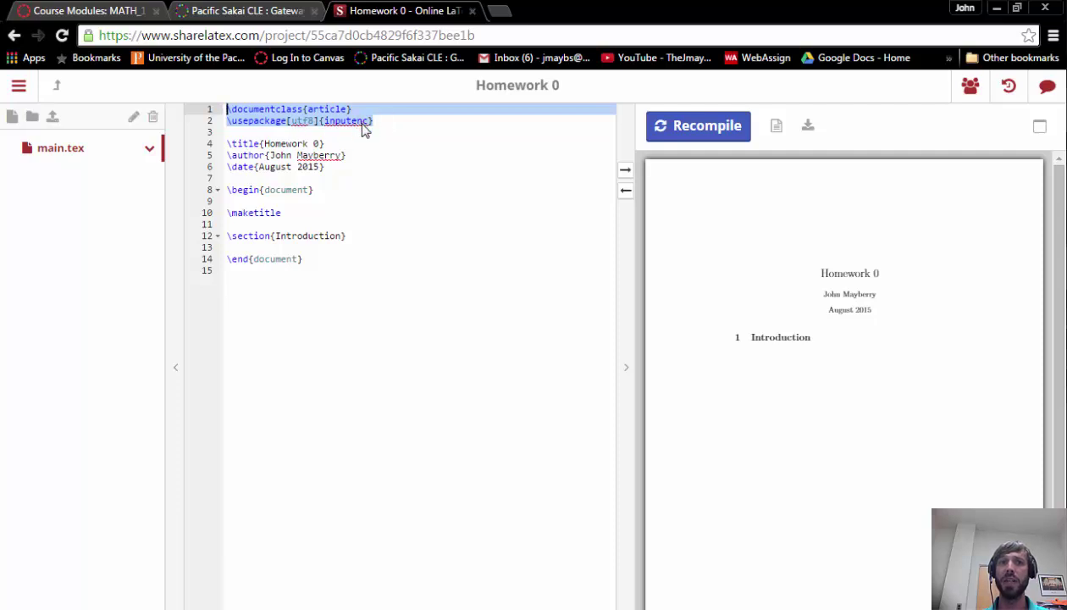
drag(337, 173, 220, 146)
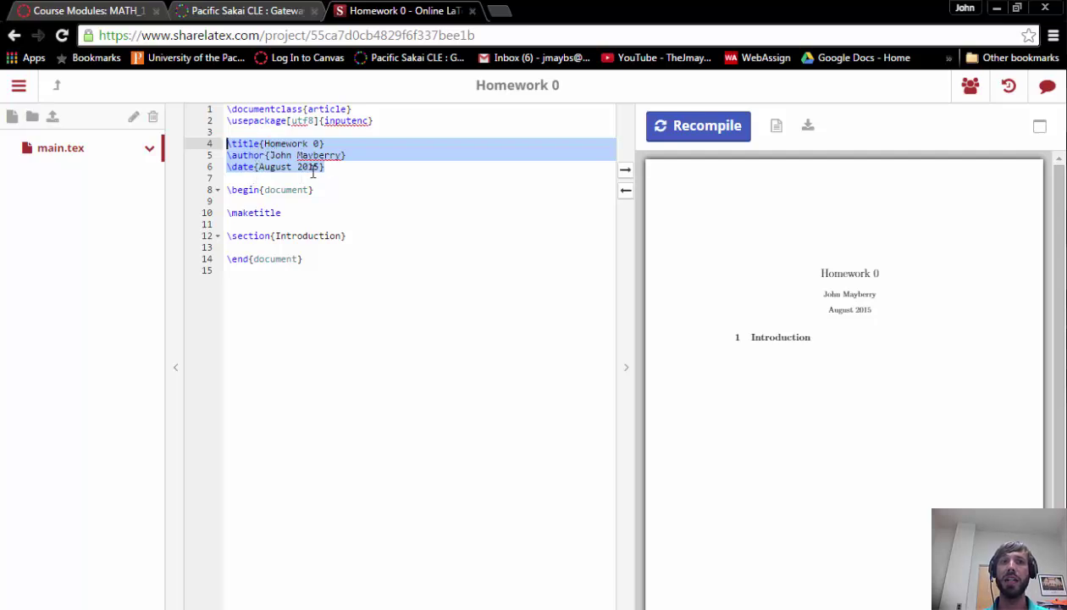
Step: Add 'Esquire' after the author name on line 5 and recompile the PDF
click(286, 144)
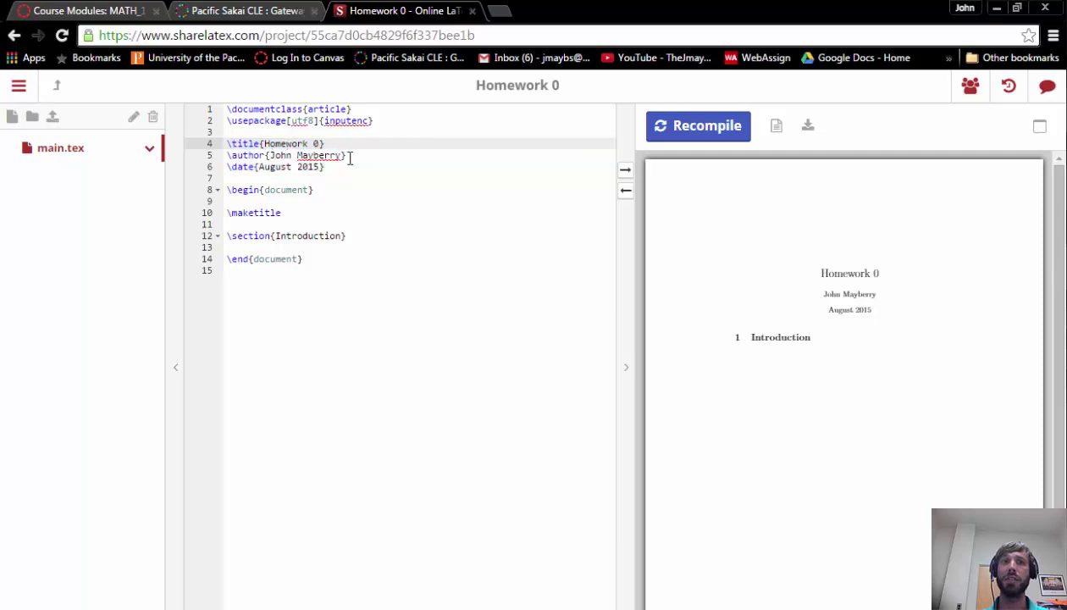
click(342, 157)
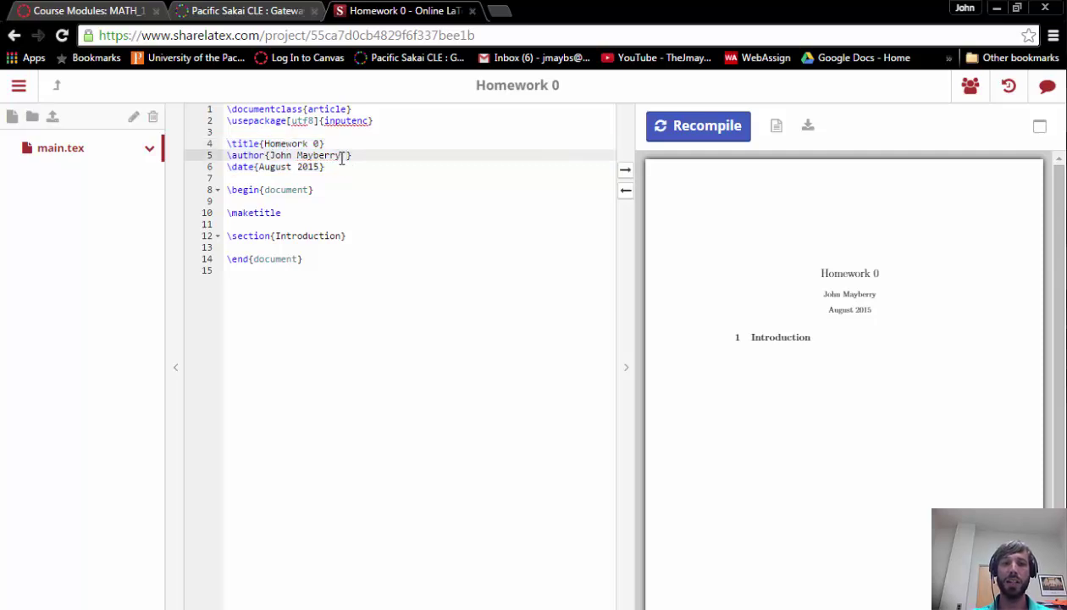
text(Espo)
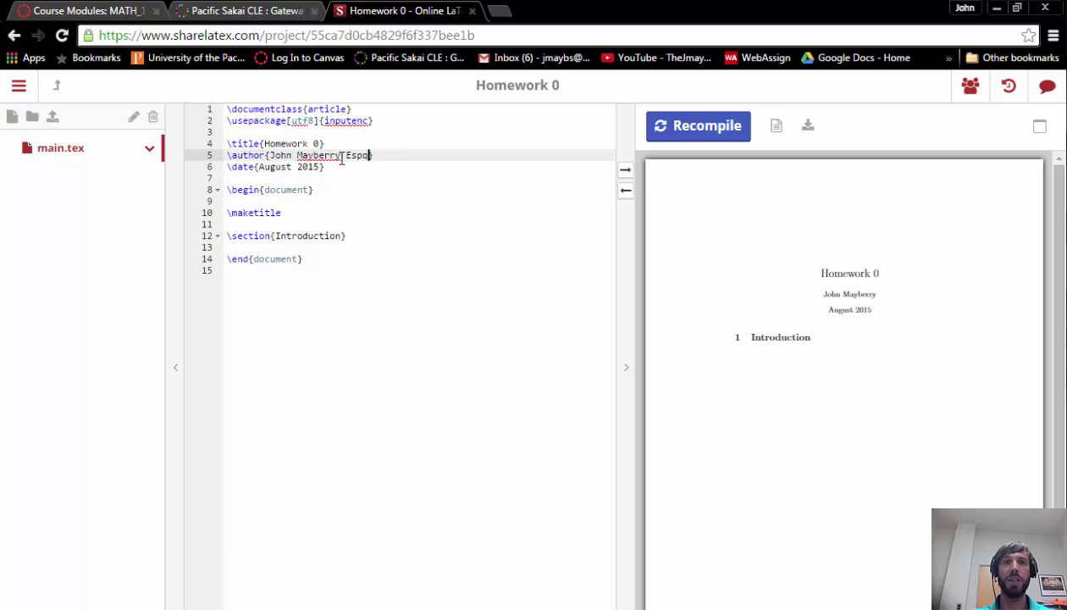
text(quire)
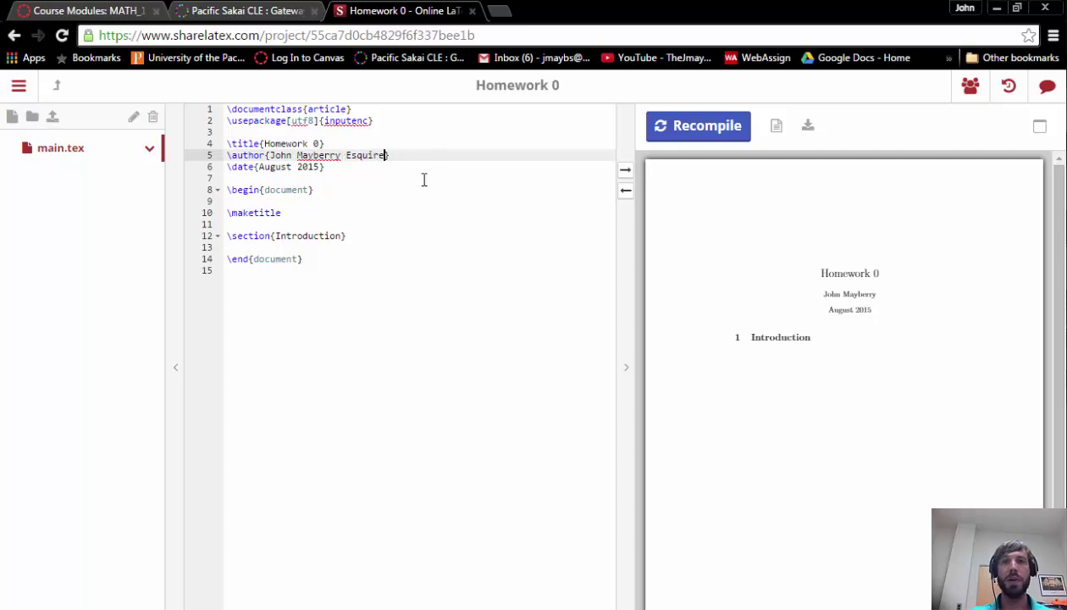
click(735, 130)
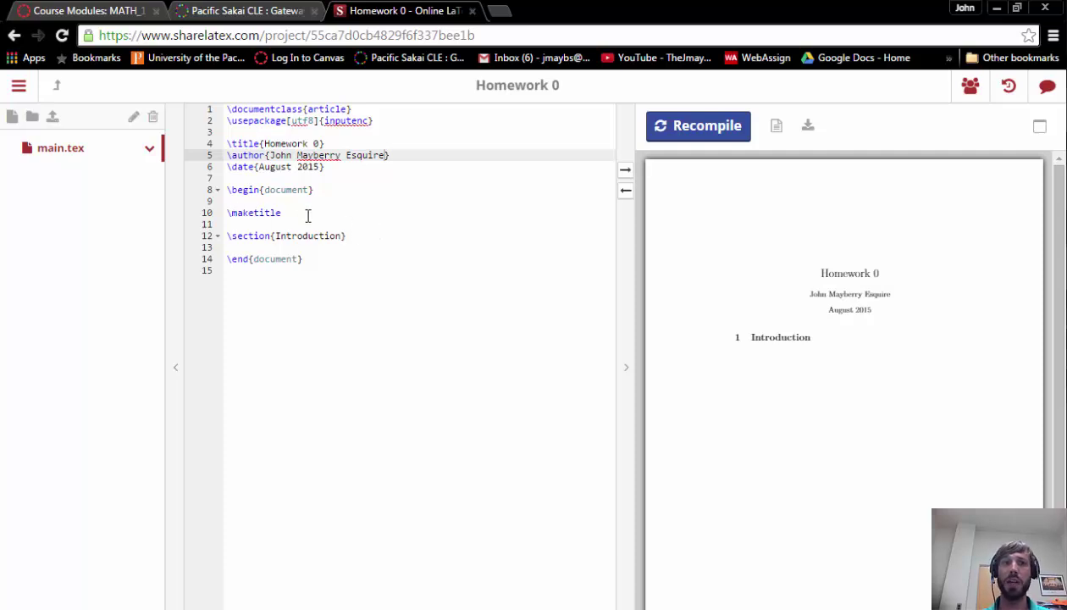
Step: Delete \section{Introduction}, recompile, and type 'probability of the union of two events' in its place
drag(347, 236, 216, 237)
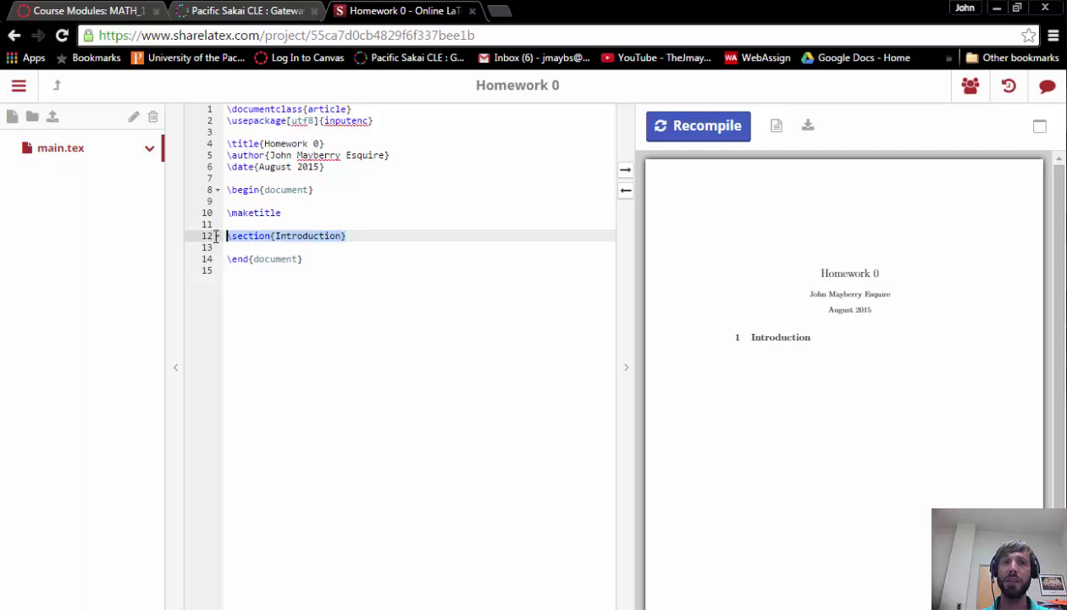
key(BackSpace)
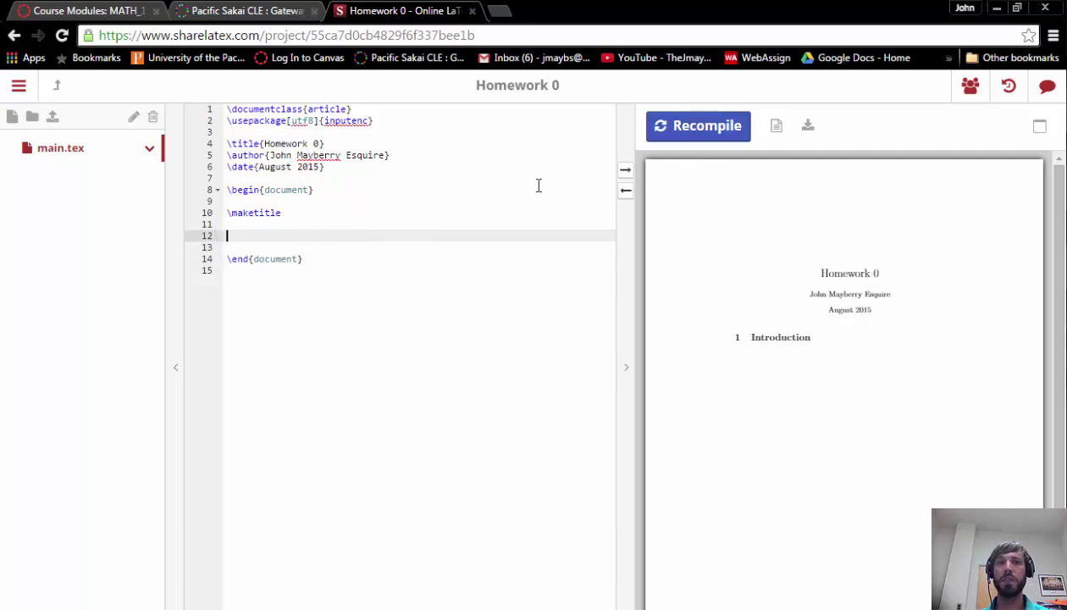
click(701, 140)
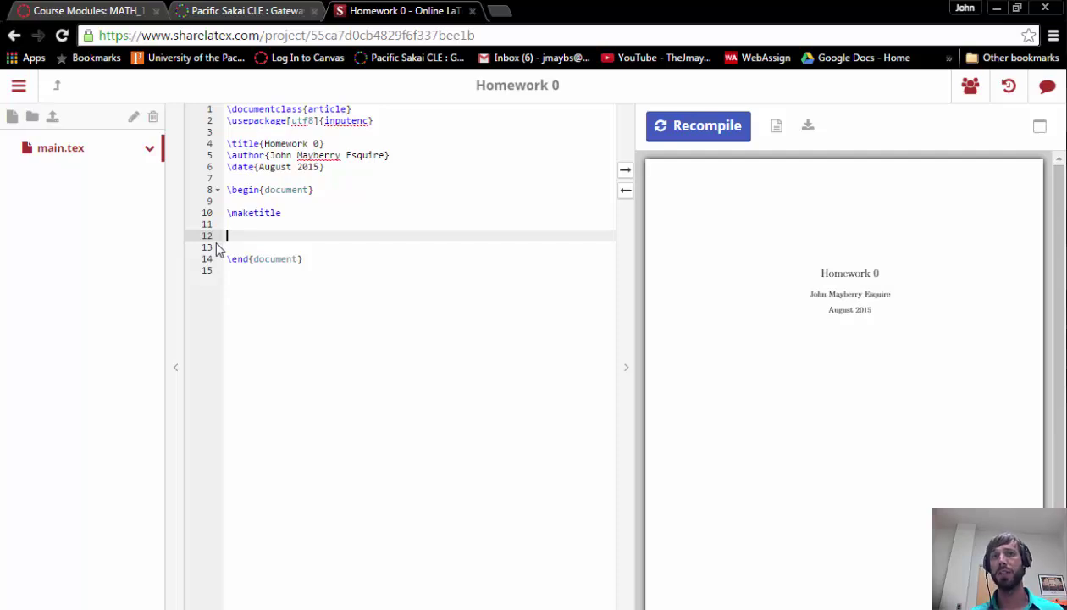
text(pro)
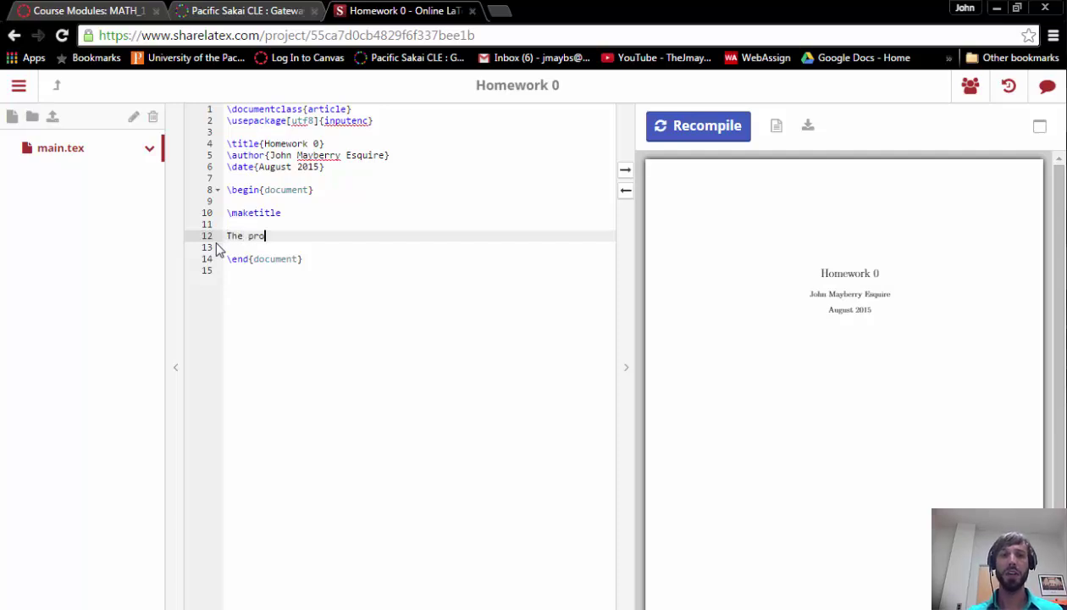
text(bability of)
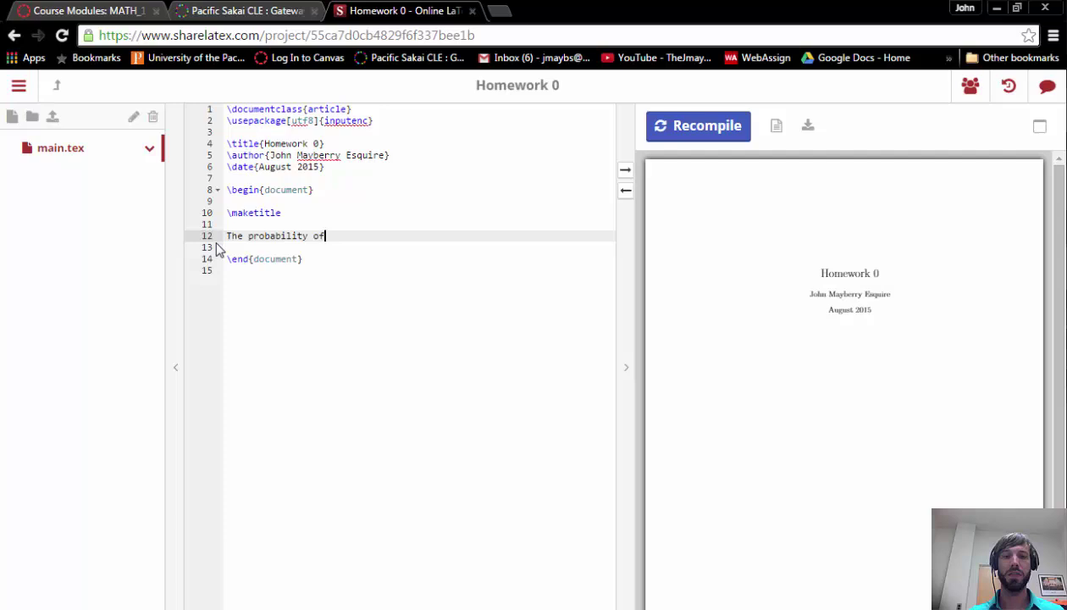
text( the union of two )
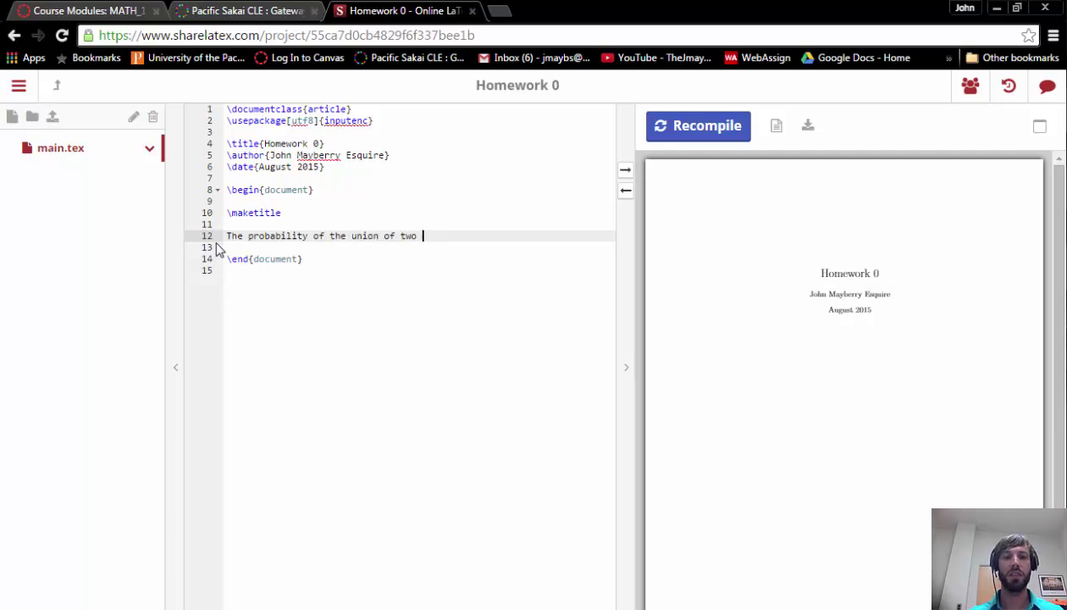
text(events)
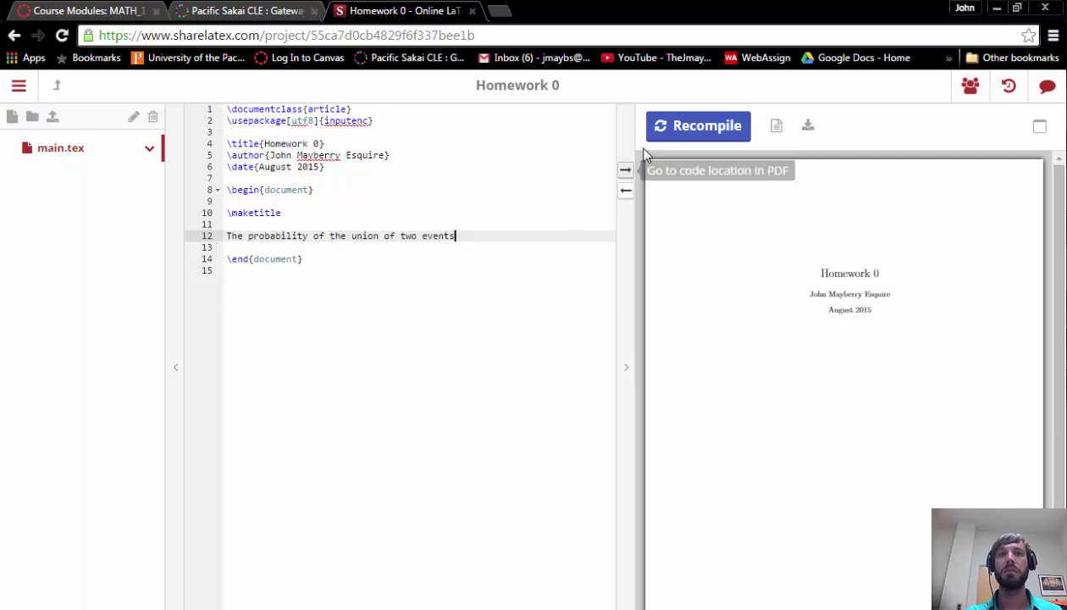
Step: Extend the sentence to end with '$A$ and $B$', recompiling to show italic A and B
click(669, 138)
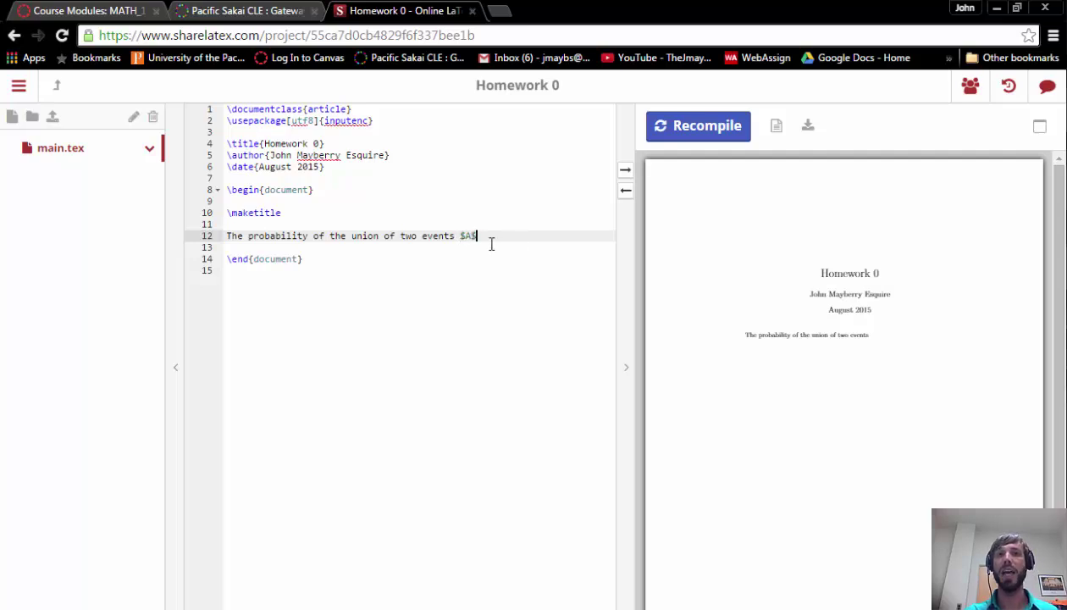
click(680, 126)
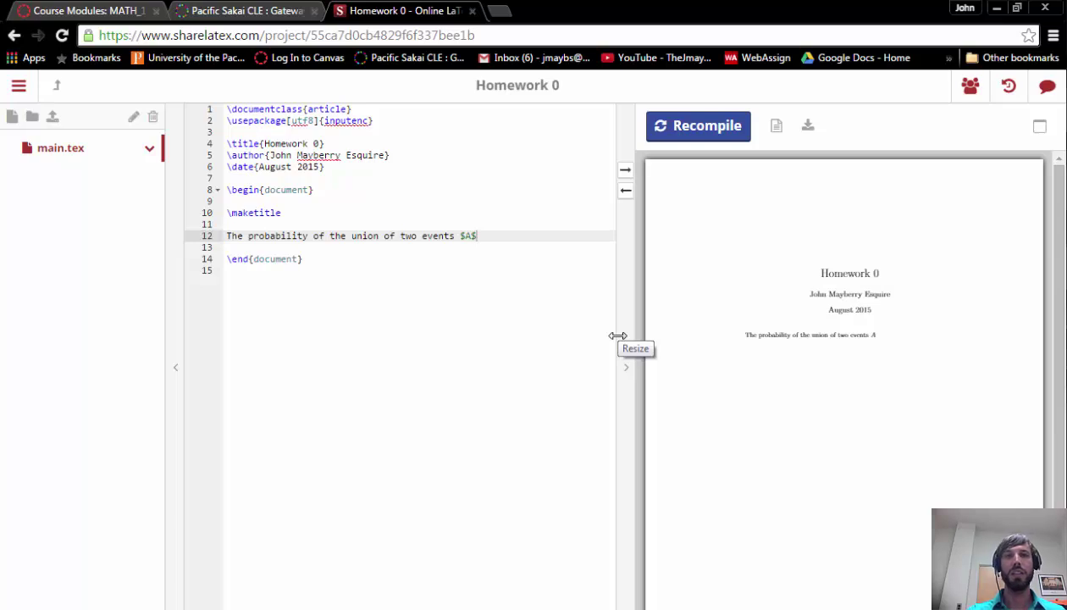
text(and $B$)
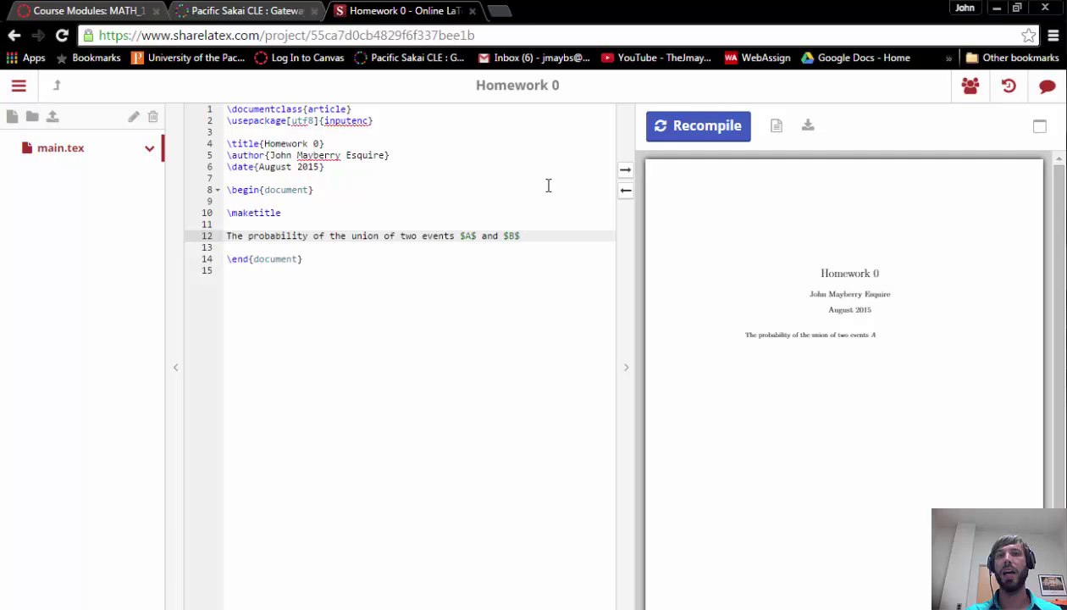
click(691, 136)
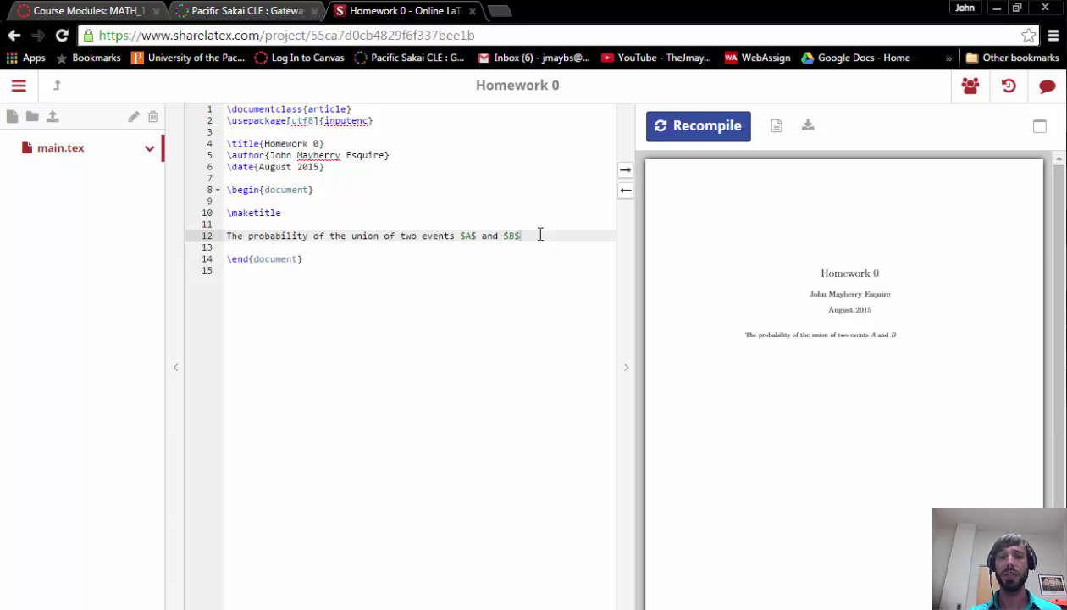
Step: Save, then append ' is written' to the opening sentence
key(ctrl+s)
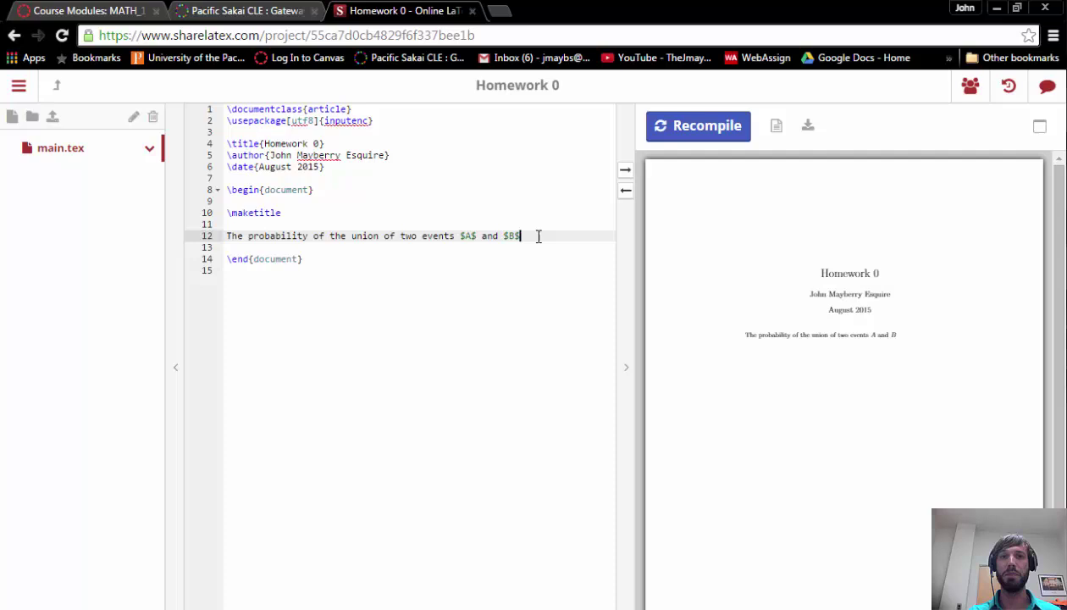
text(is written)
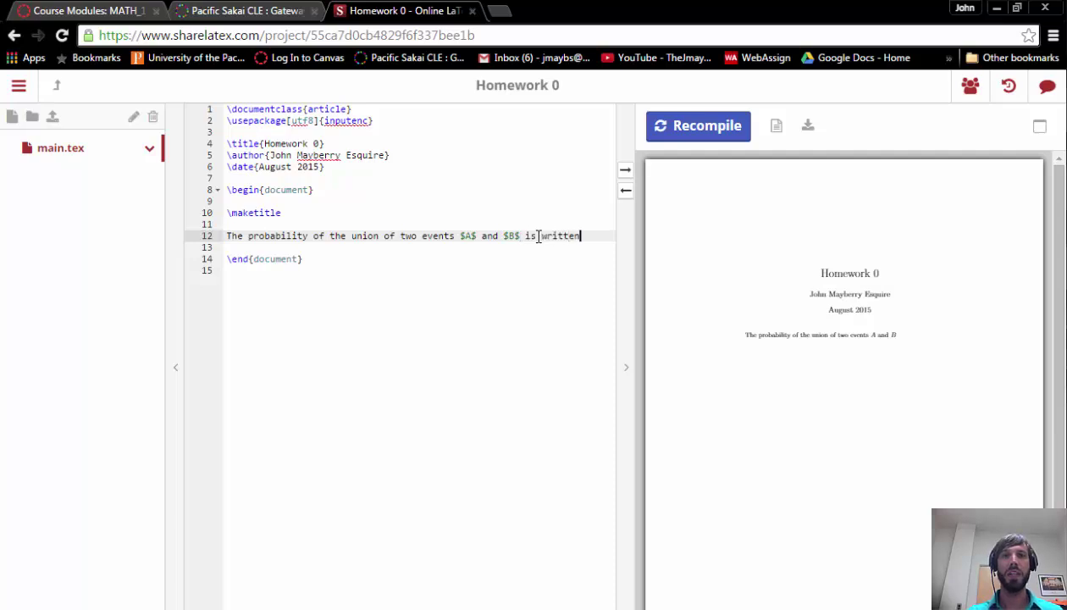
key(Return)
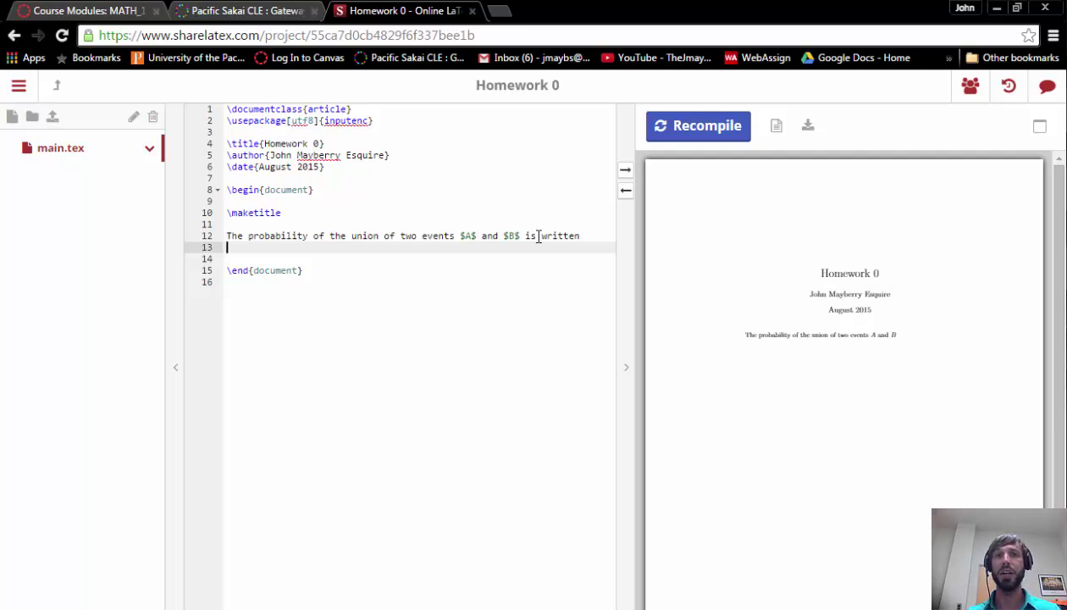
Step: Add a $$ display-math block containing P(A \cup B) below the sentence
text($$)
key(Return)
key(Return)
text($$)
key(Up)
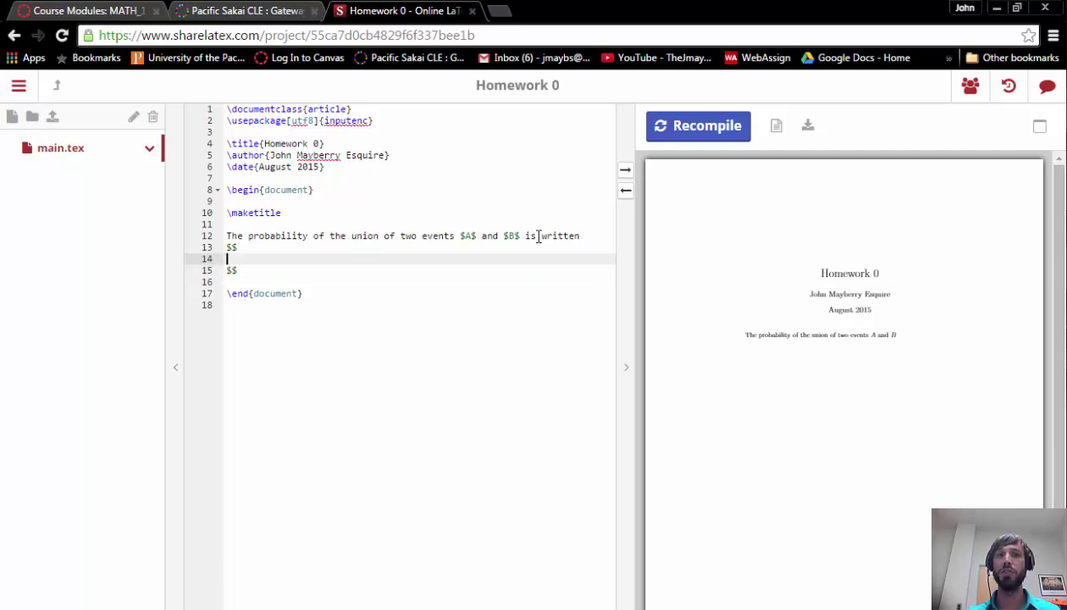
text(P(A )
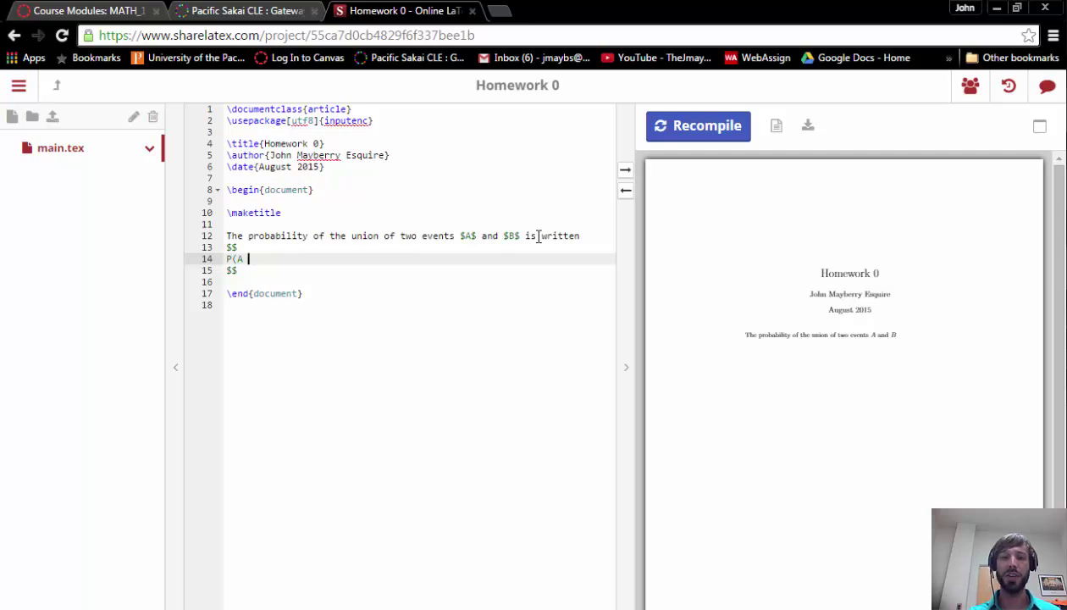
text(\cup )
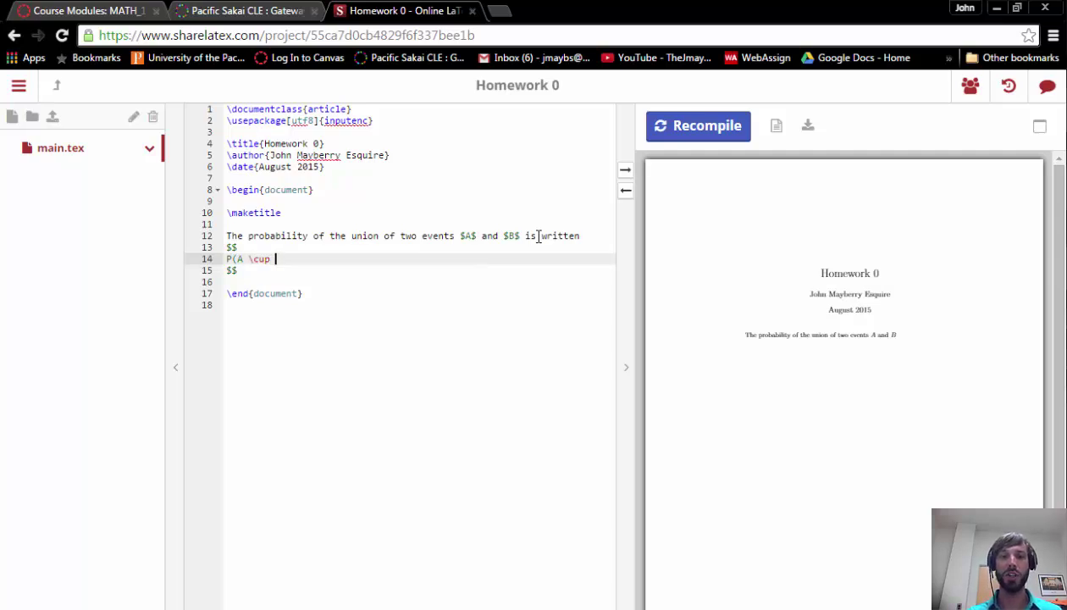
text(B))
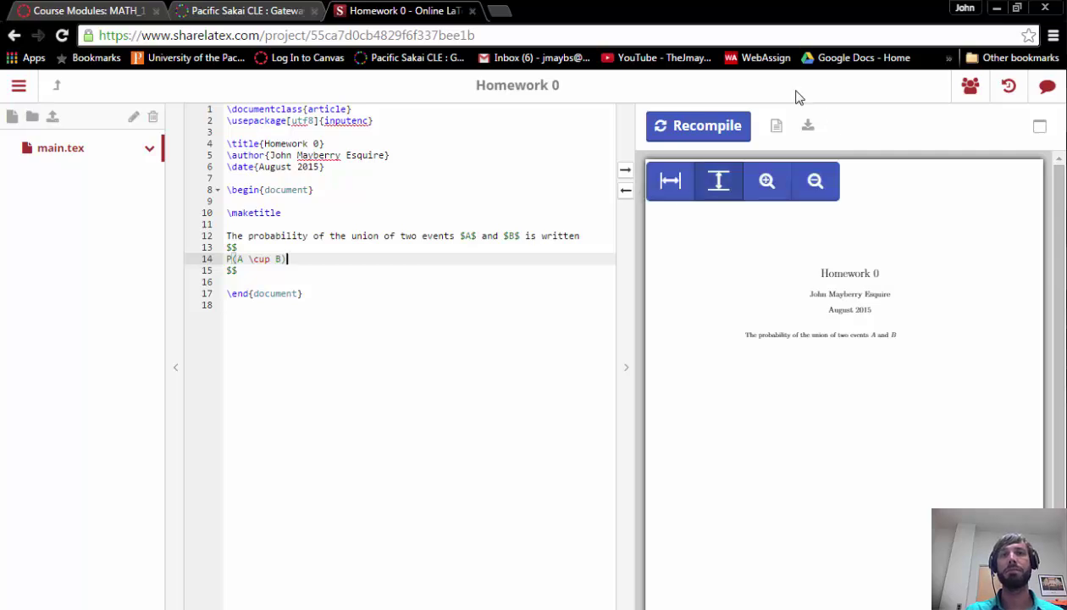
Step: Change the formula from P(A \cup B) to P(A \cap B^C), recompiling to check the rendering
click(719, 132)
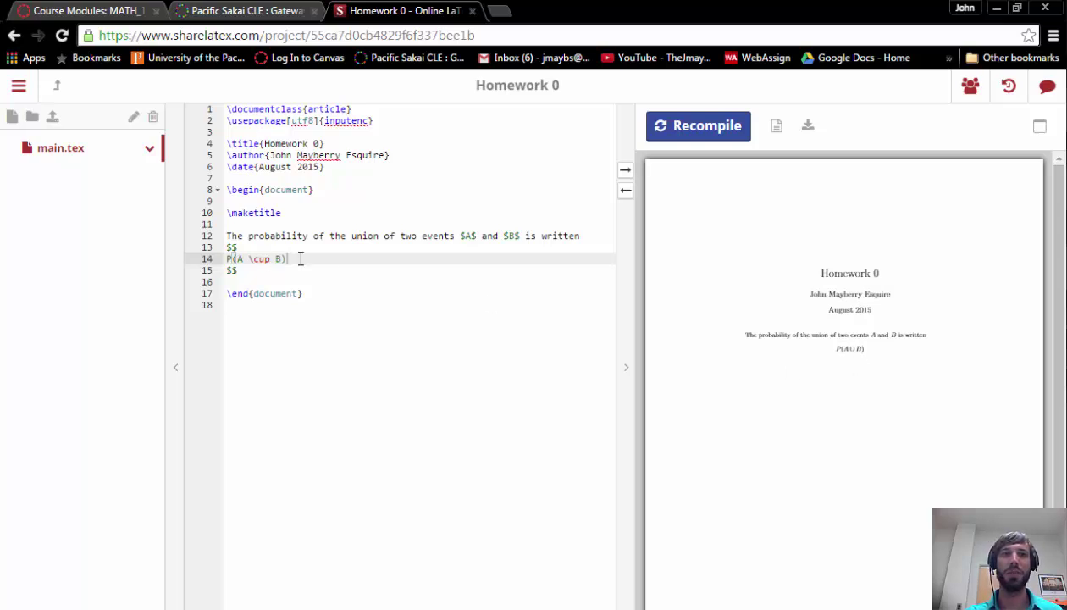
click(265, 260)
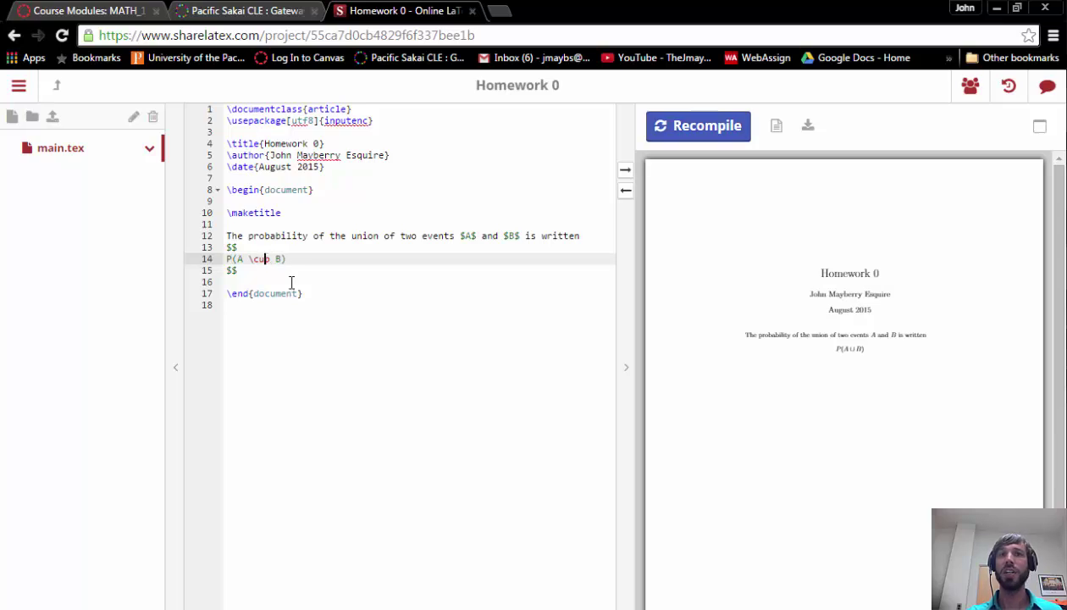
key(BackSpace)
text(a)
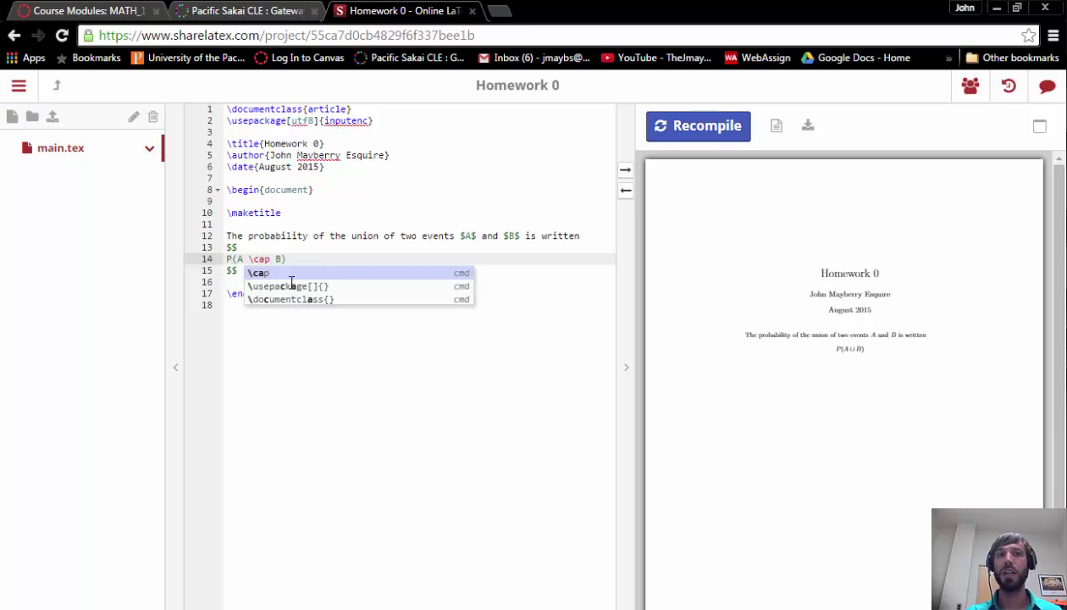
click(711, 131)
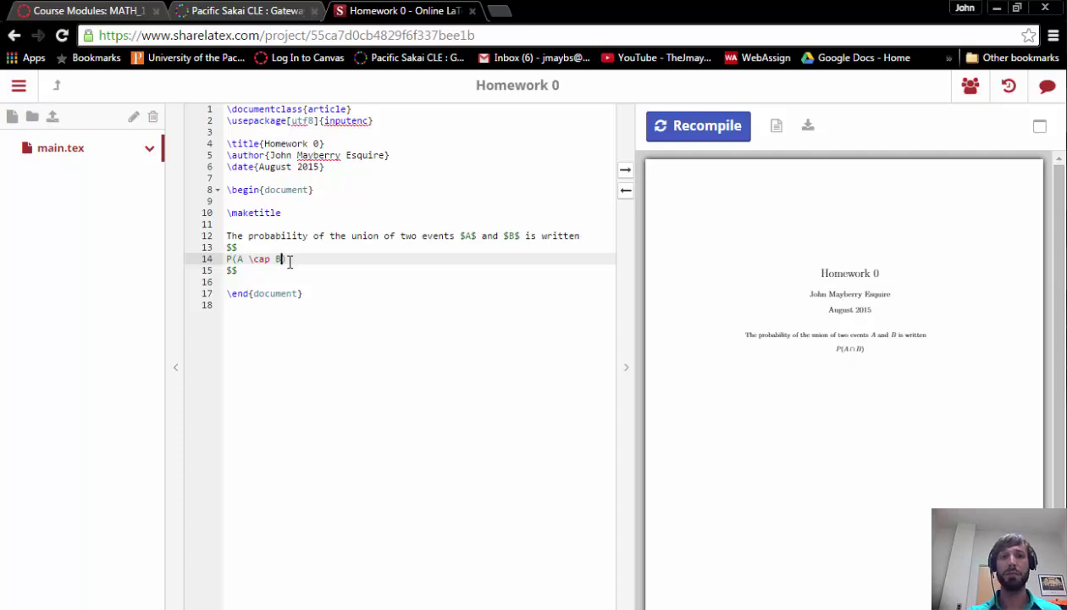
text(^C)
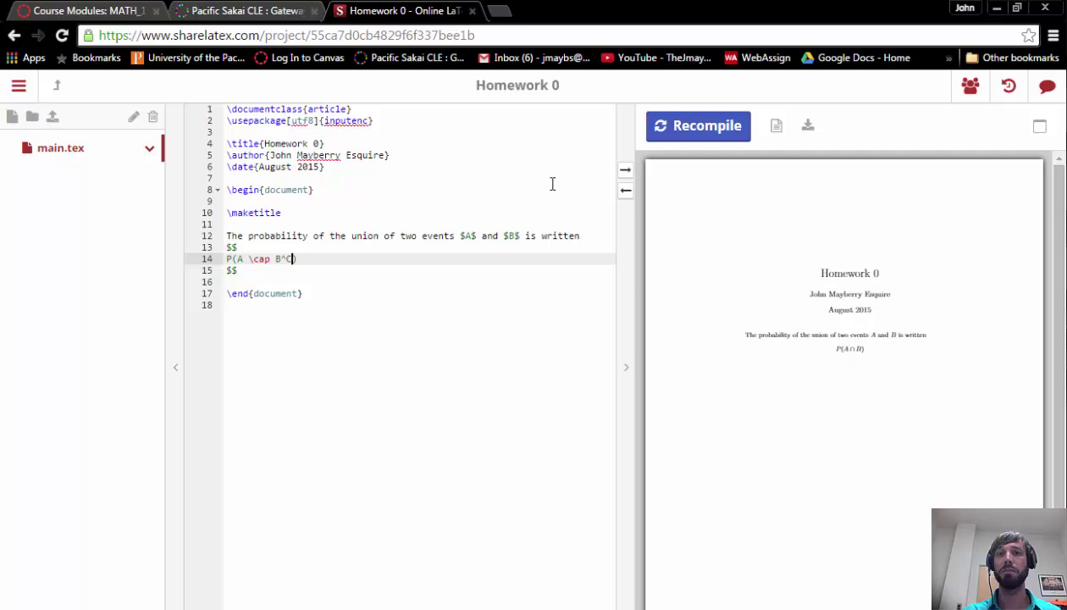
click(673, 125)
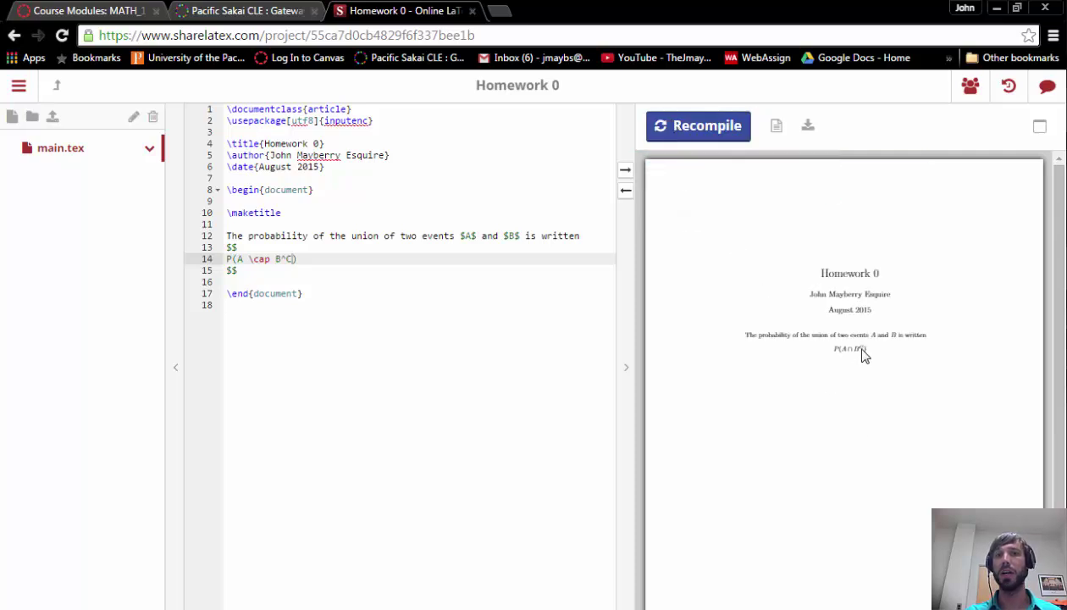
click(265, 271)
key(Return)
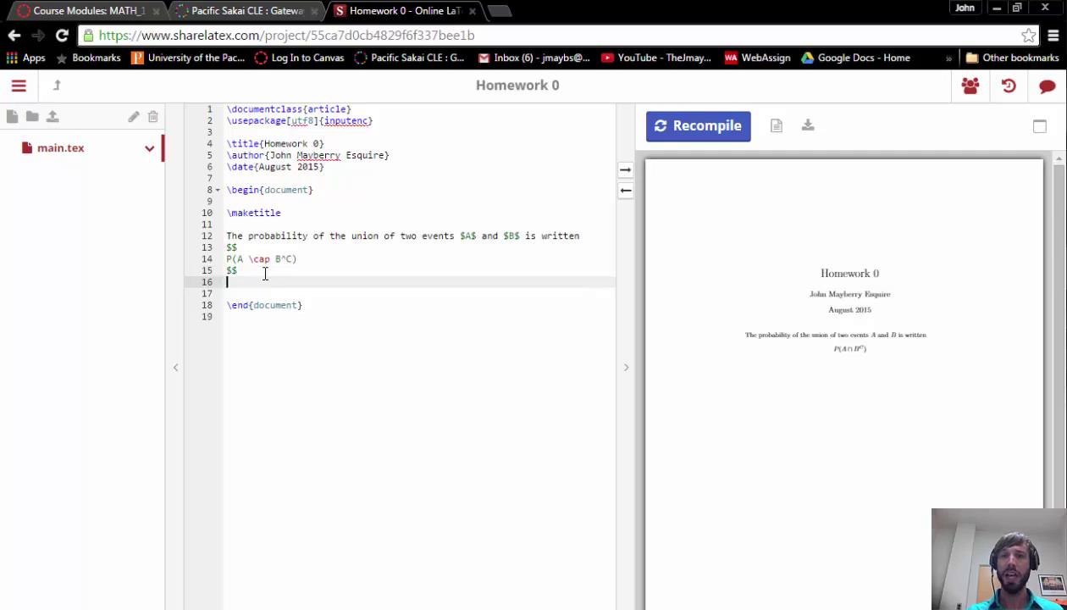
Step: Add a 'Blah' line under the formula and prefix the opening sentence with \noindent, recompiling
text(Blah)
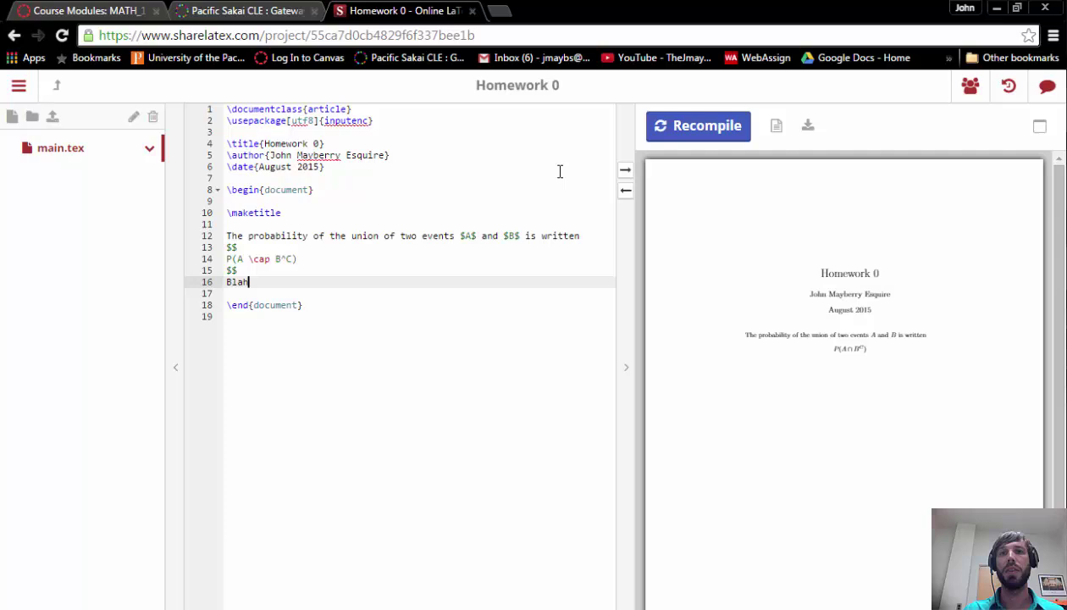
click(684, 130)
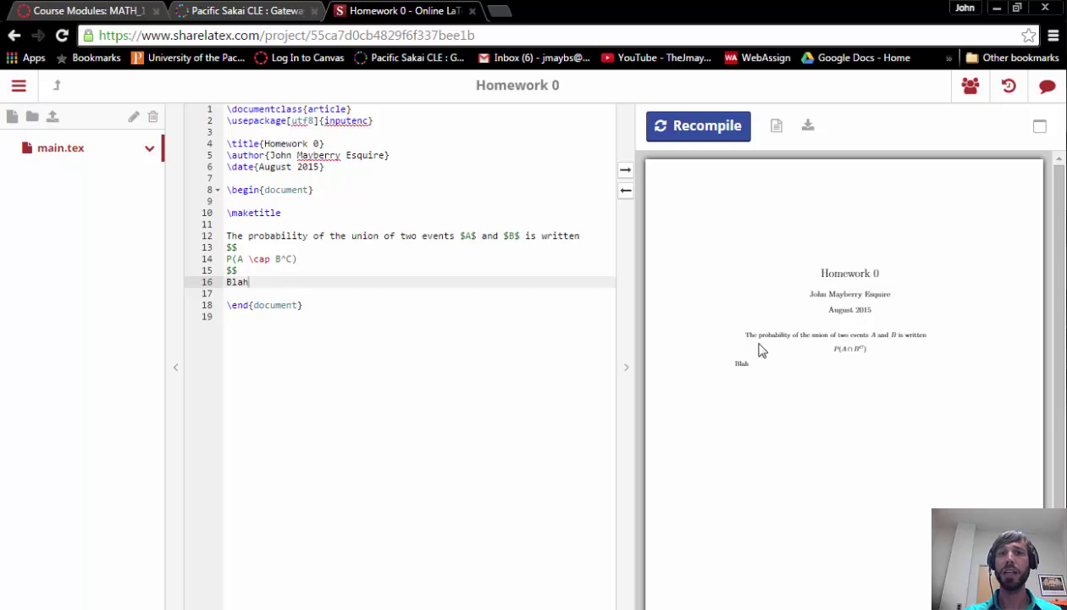
click(226, 235)
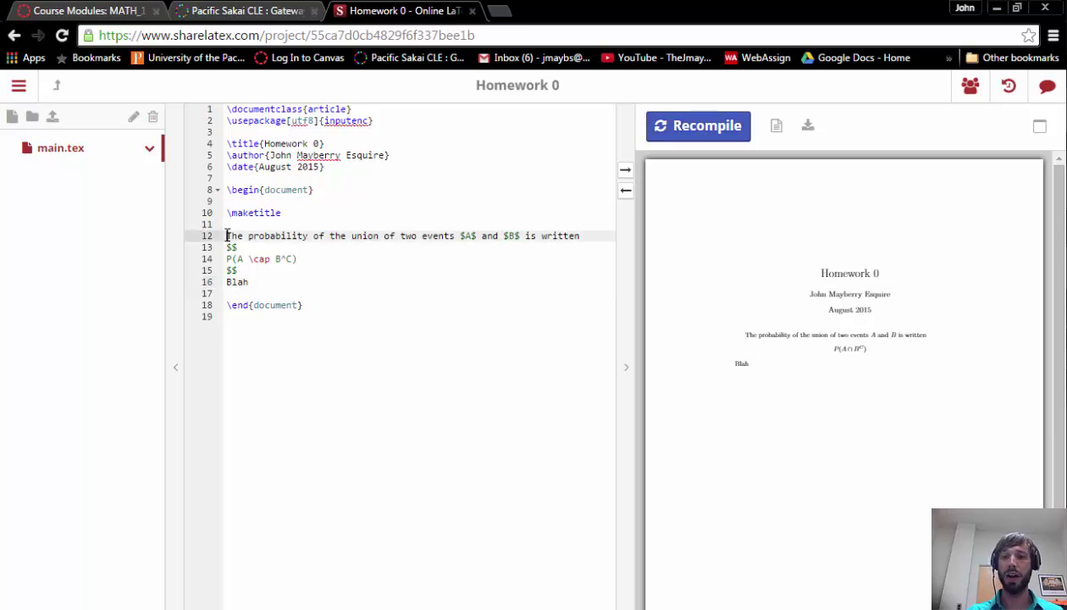
text(\n)
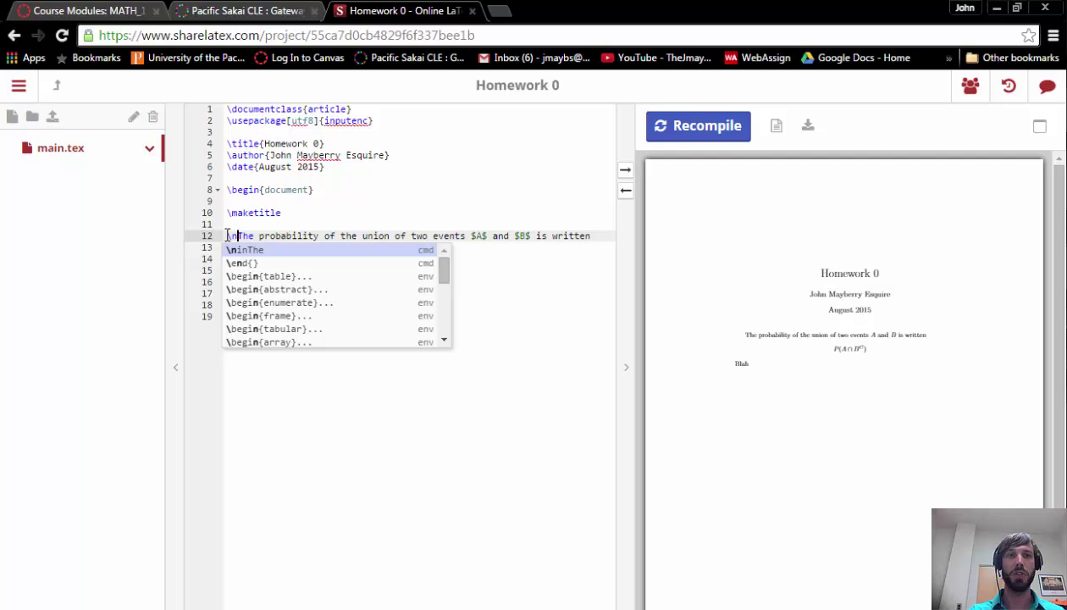
text(oindent)
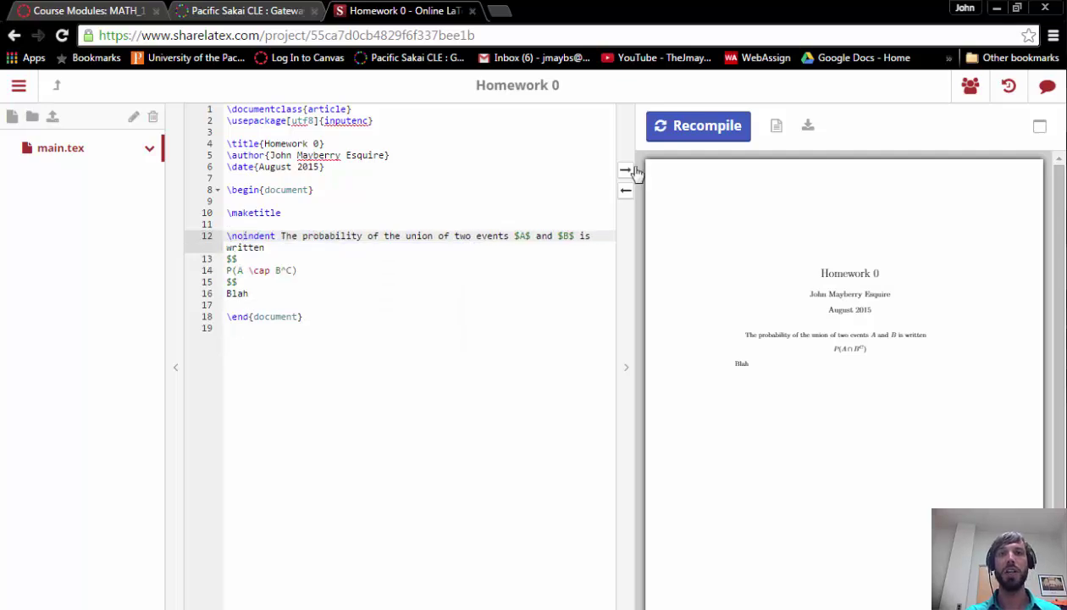
click(709, 127)
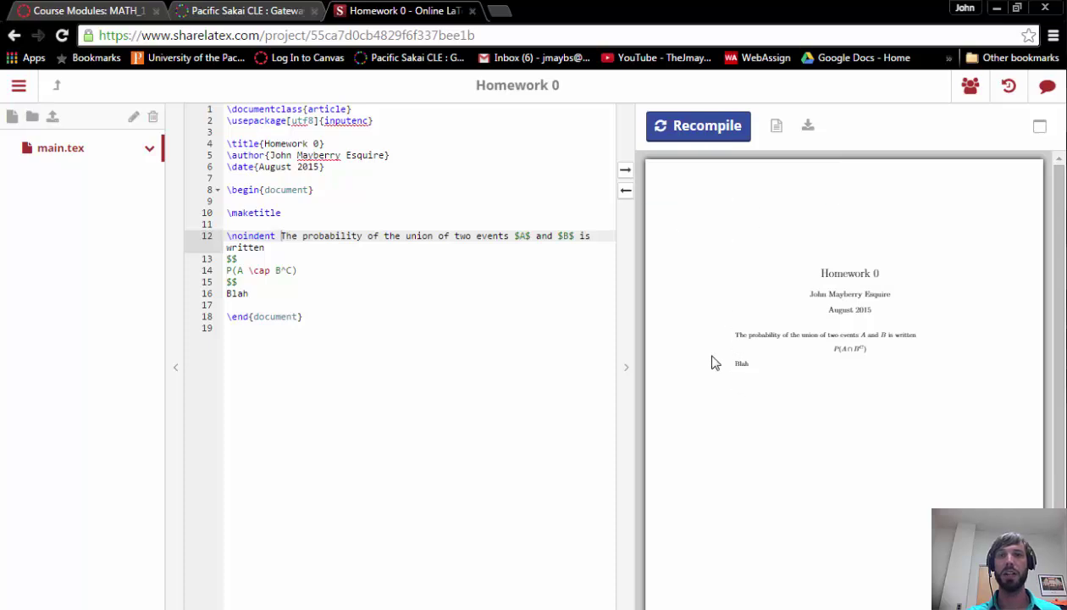
click(263, 302)
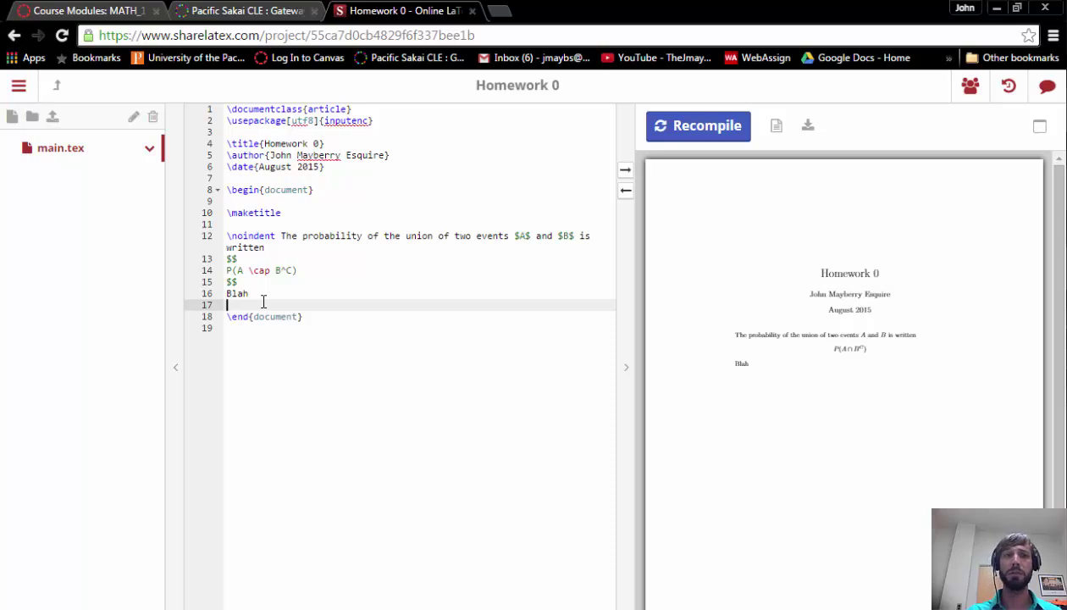
Step: Insert an enumerate list with items 'Yeah' and 'Yes' below Blah and recompile
key(Return)
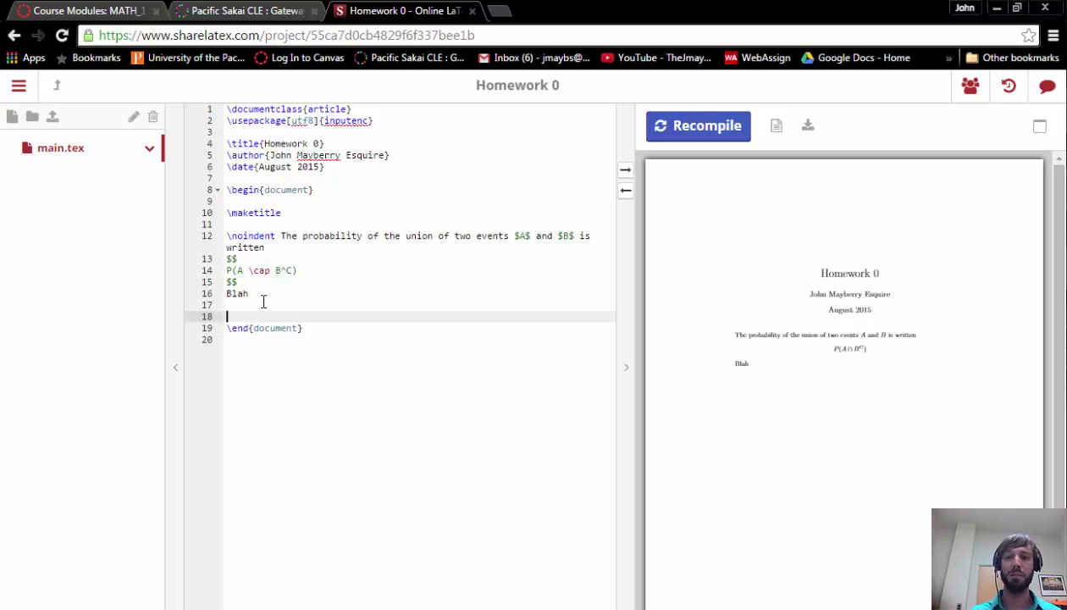
text(egin)
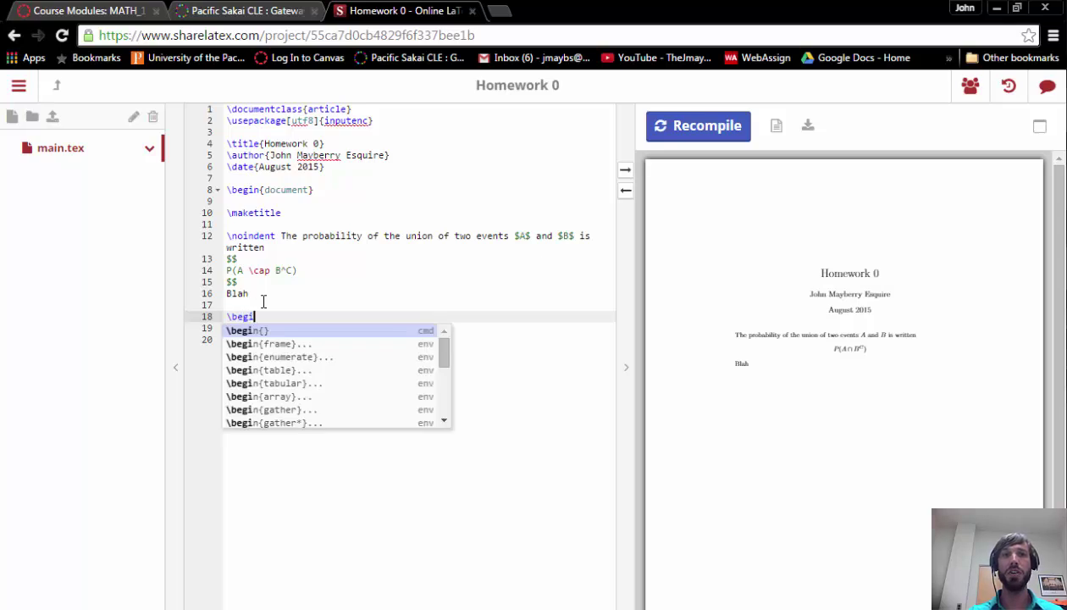
text({en)
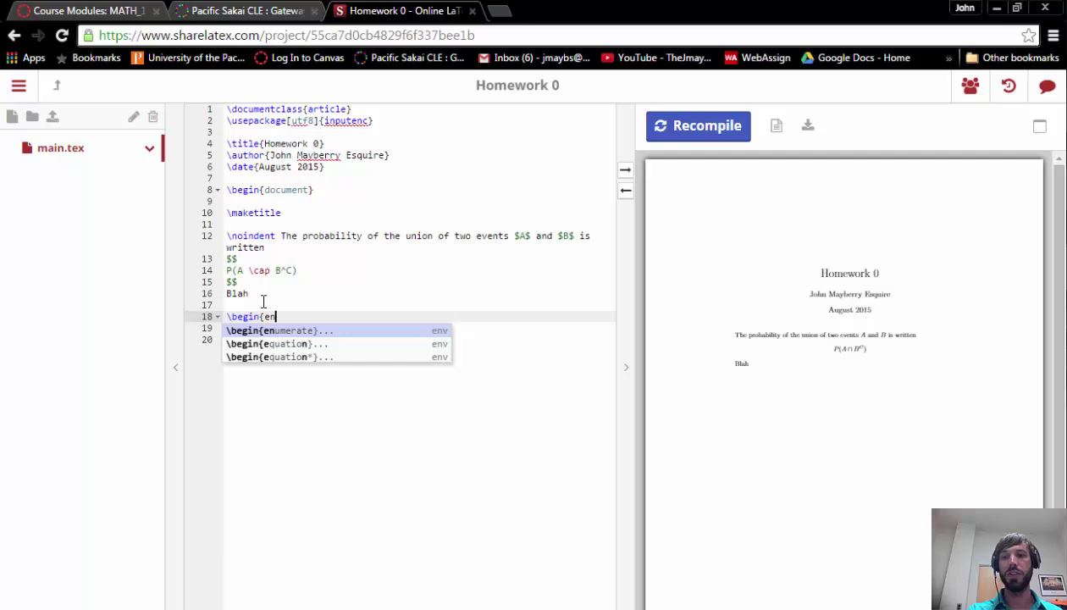
key(Return)
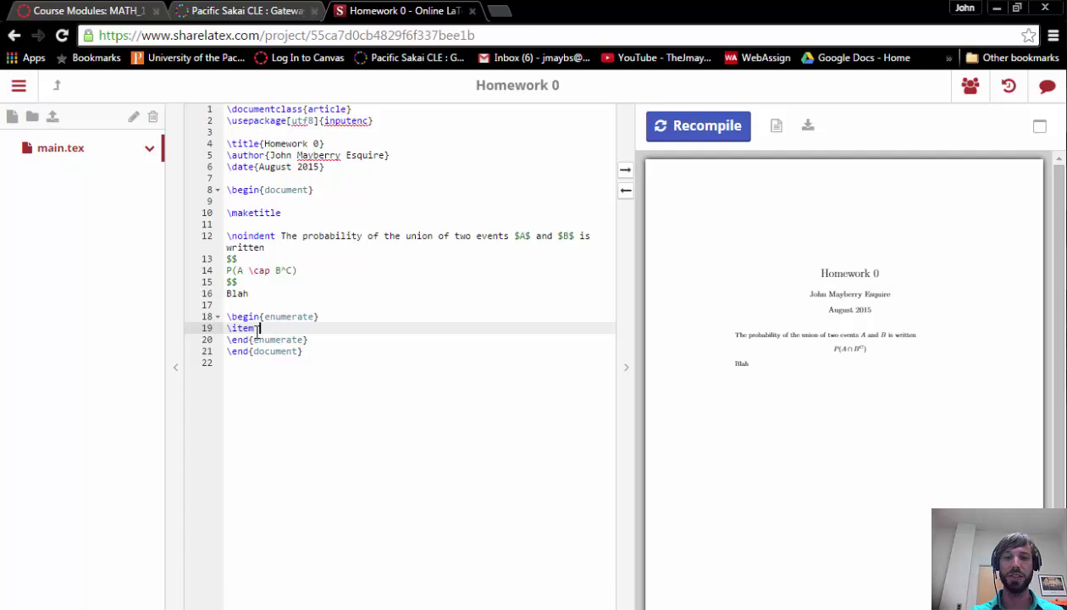
text(Yeah)
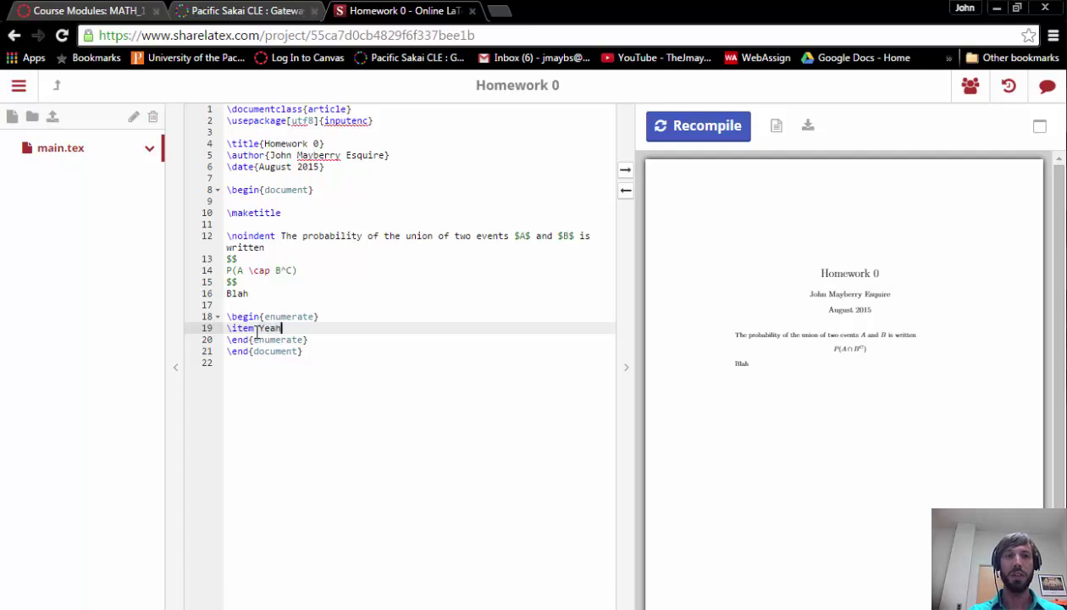
key(Return)
text(\item Yes)
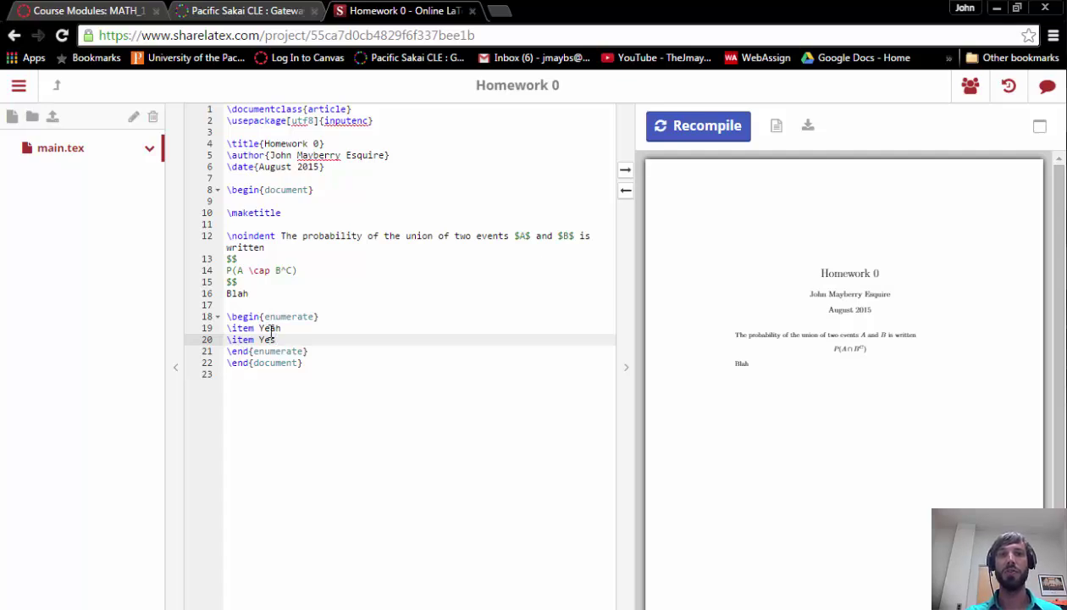
click(694, 123)
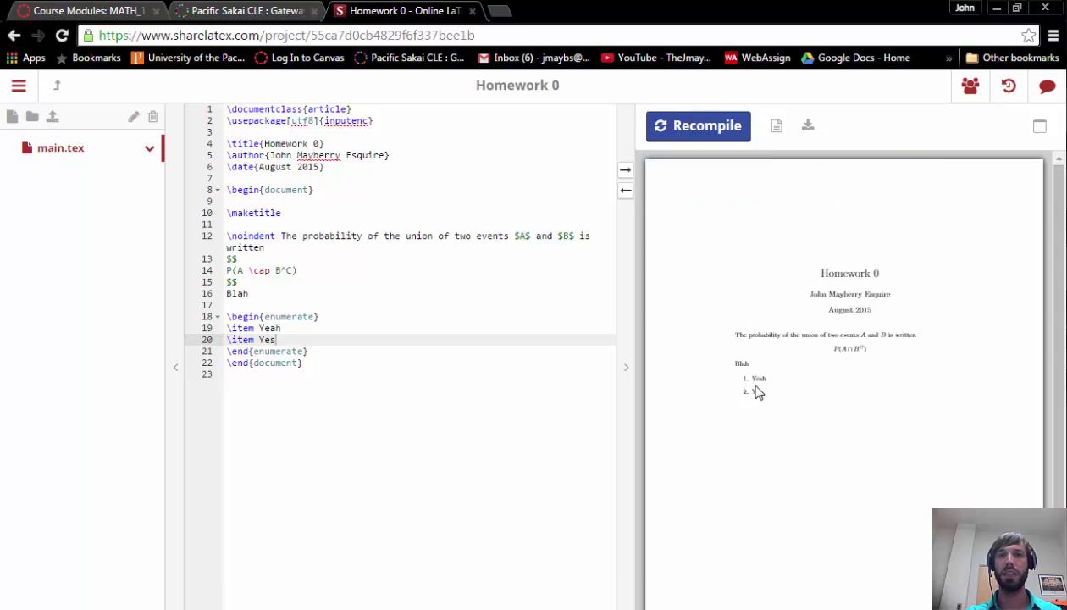
click(325, 349)
Step: Add an 'Insret Matlab' line below the numbered list
key(Return)
key(Return)
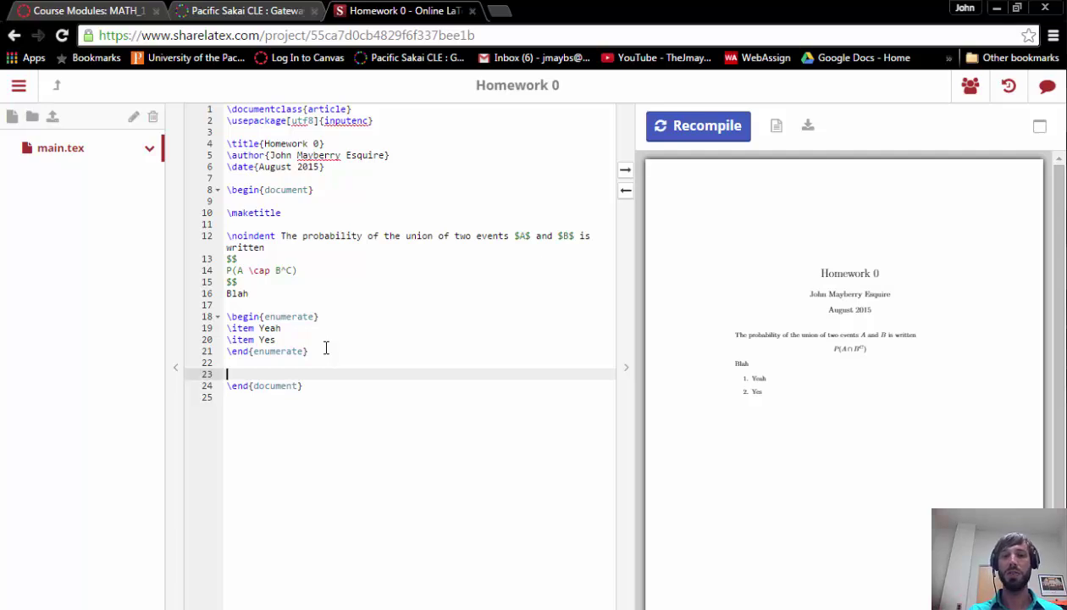
text(Insret )
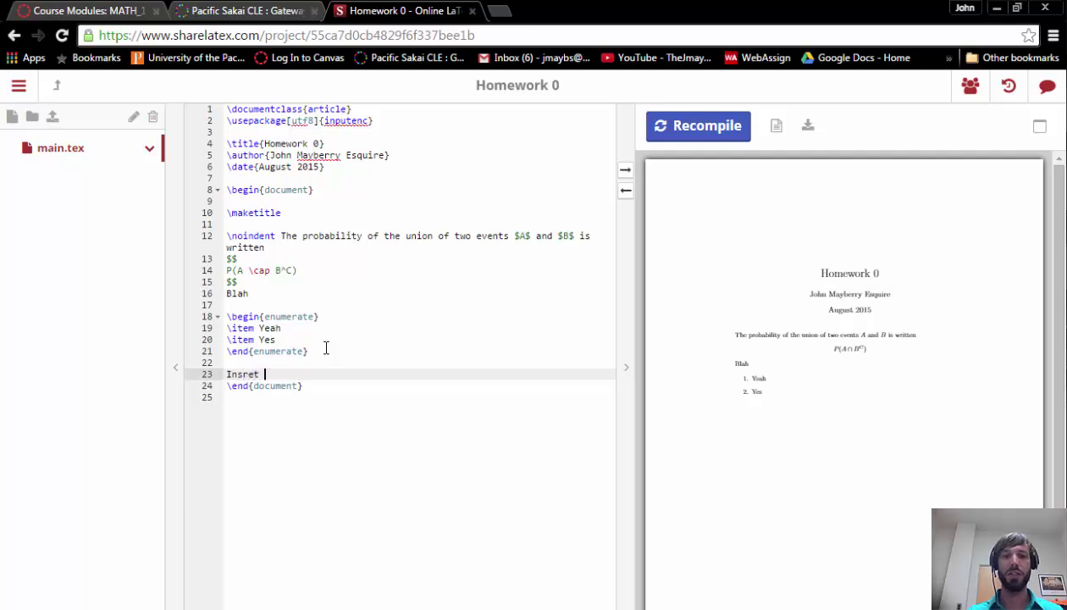
text(Matlab)
key(Return)
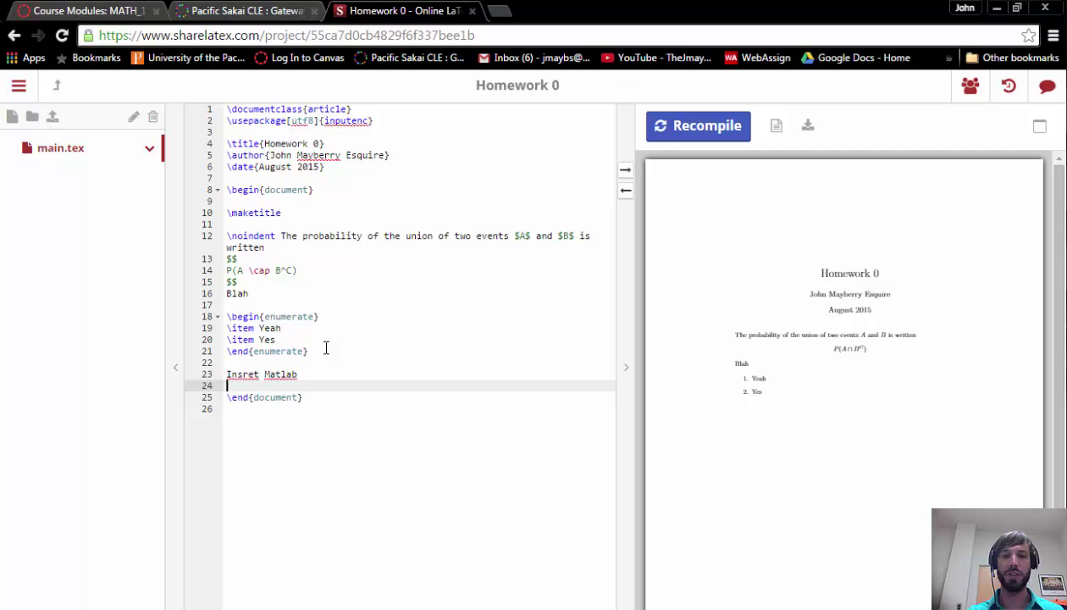
Step: Start an empty verbatim environment and switch to MATLAB to copy its output
text(\begin{)
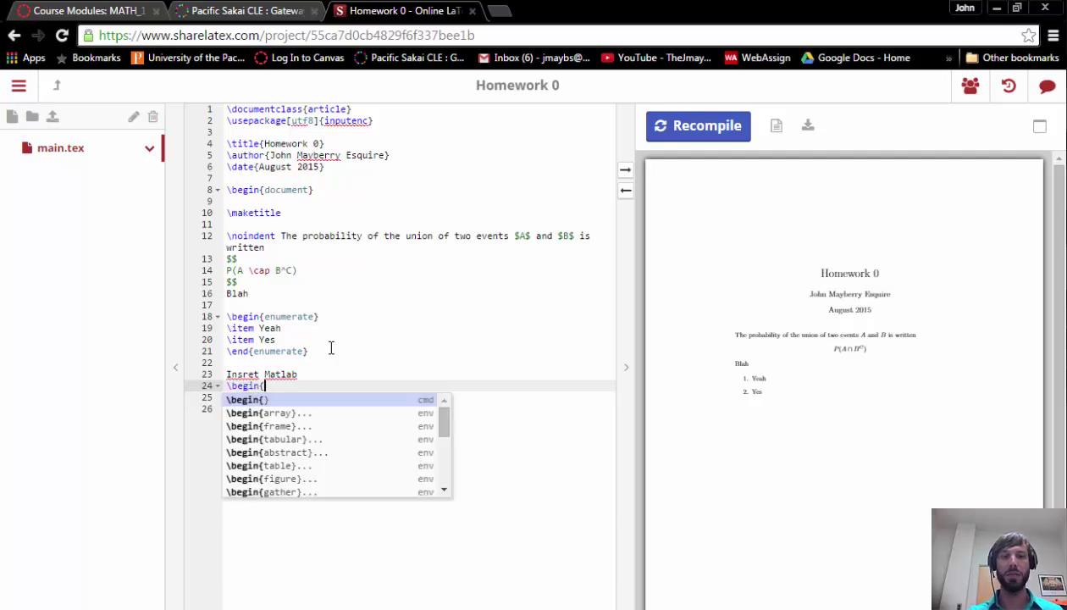
text(ver)
key(Return)
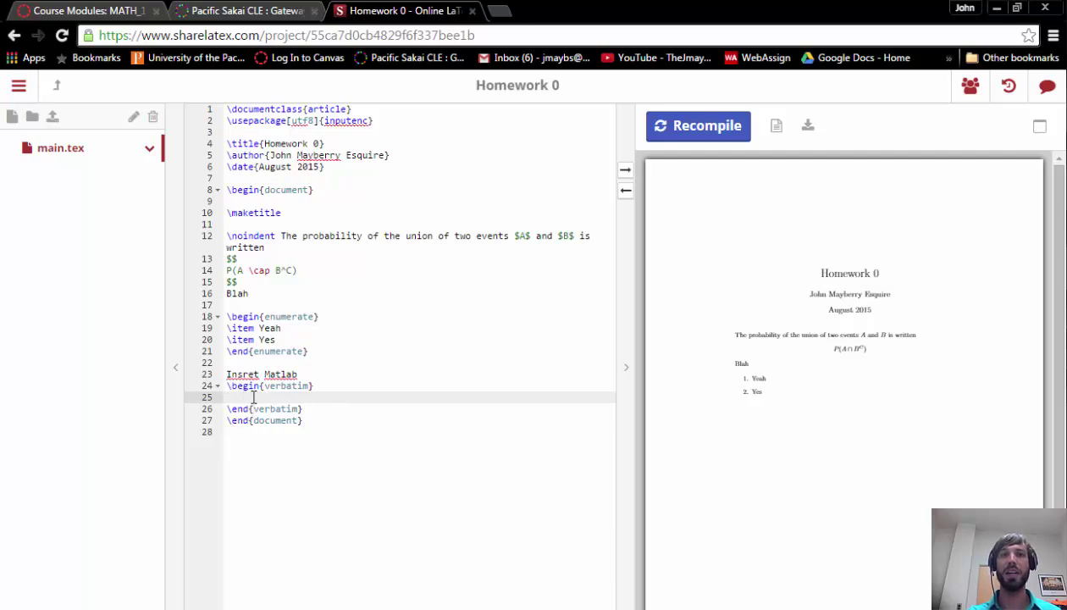
mouse_move(961, 605)
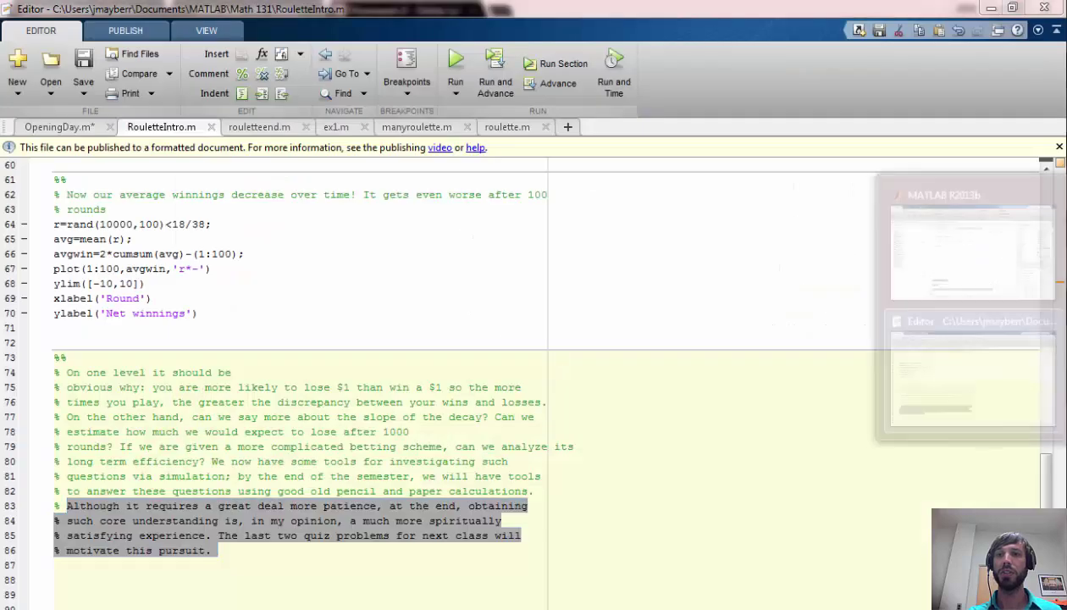
click(974, 294)
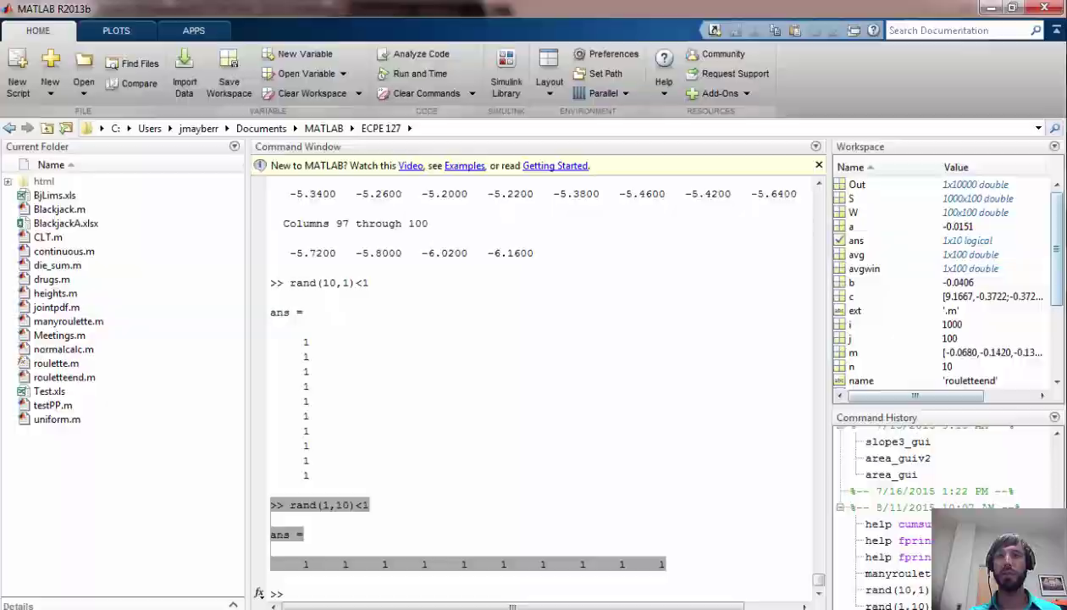
click(970, 293)
Step: Paste the MATLAB rand(1,10)<1 output into the verbatim block and recompile the PDF
key(alt+Tab)
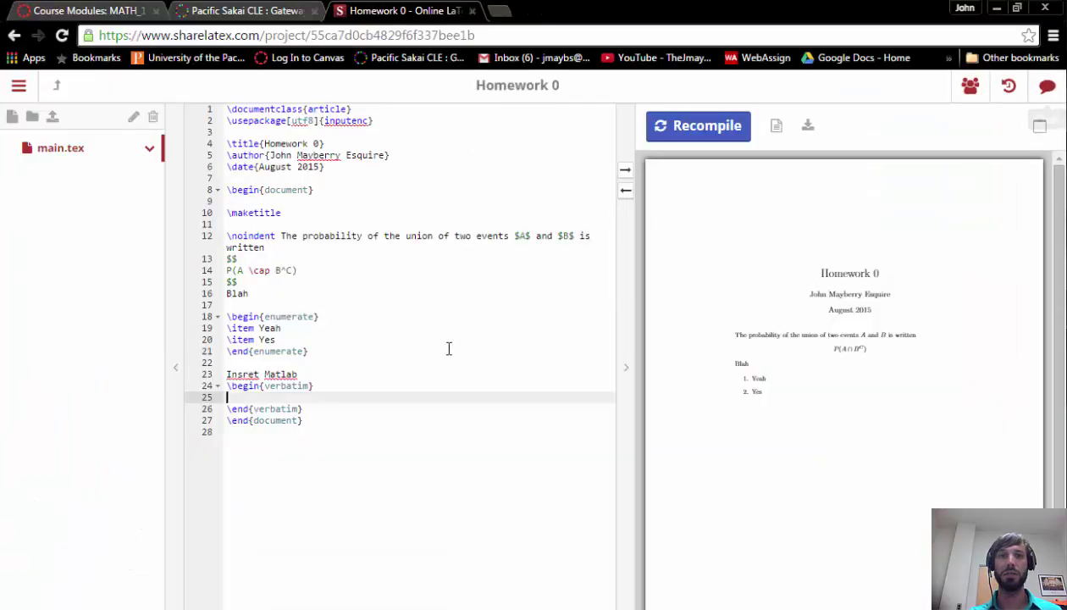
text(>> rand(1,10)<1  ans =       1     1     1     1     1     1     1     1     1     1)
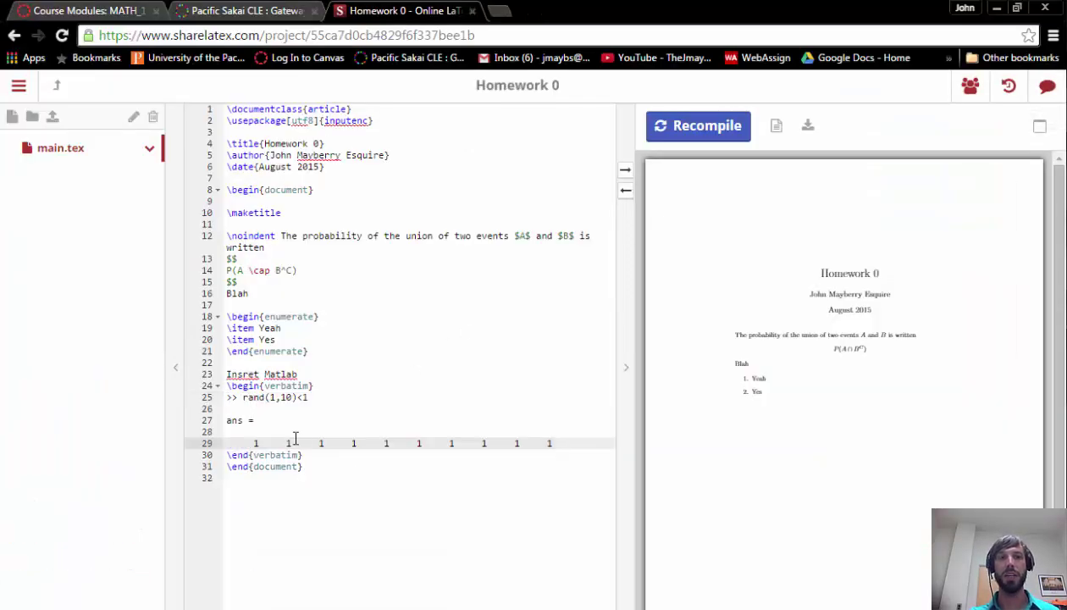
click(679, 140)
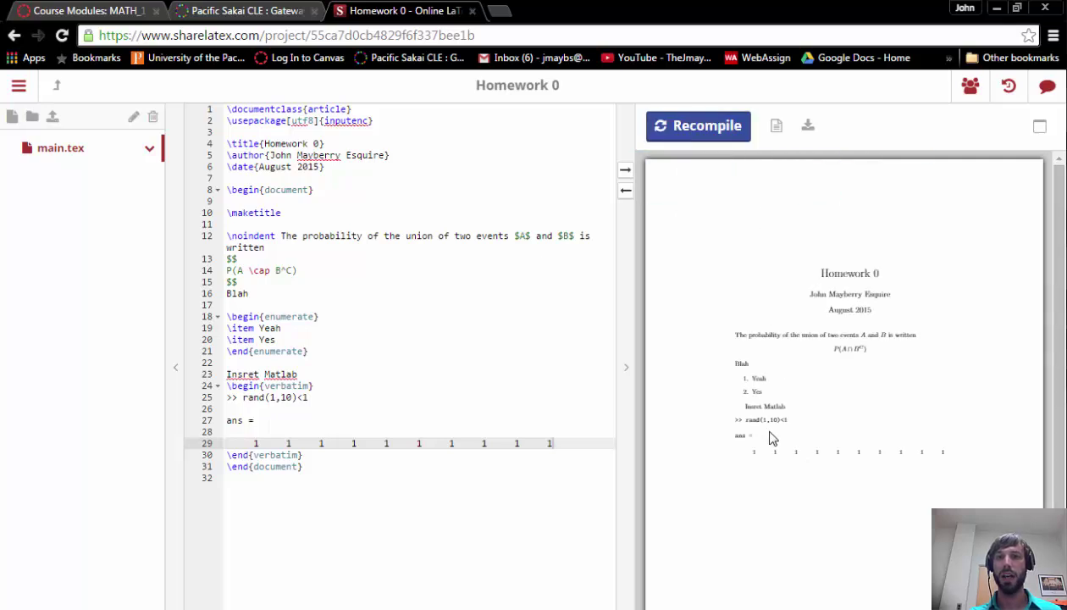
click(331, 458)
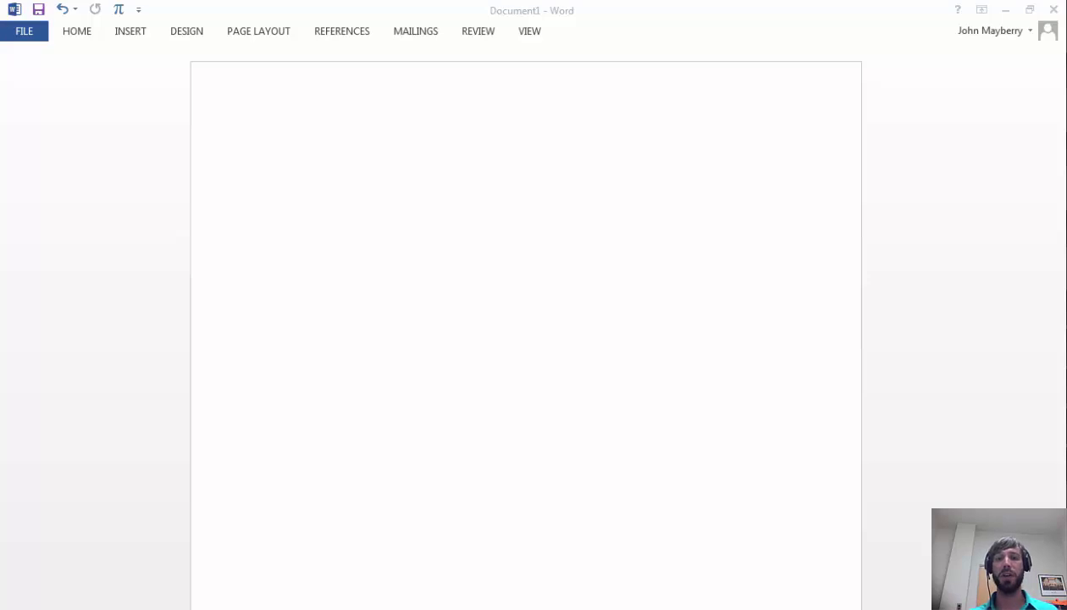
Step: Type the line 'Write stuff' on the blank Document1 page in Calibri 11
click(369, 187)
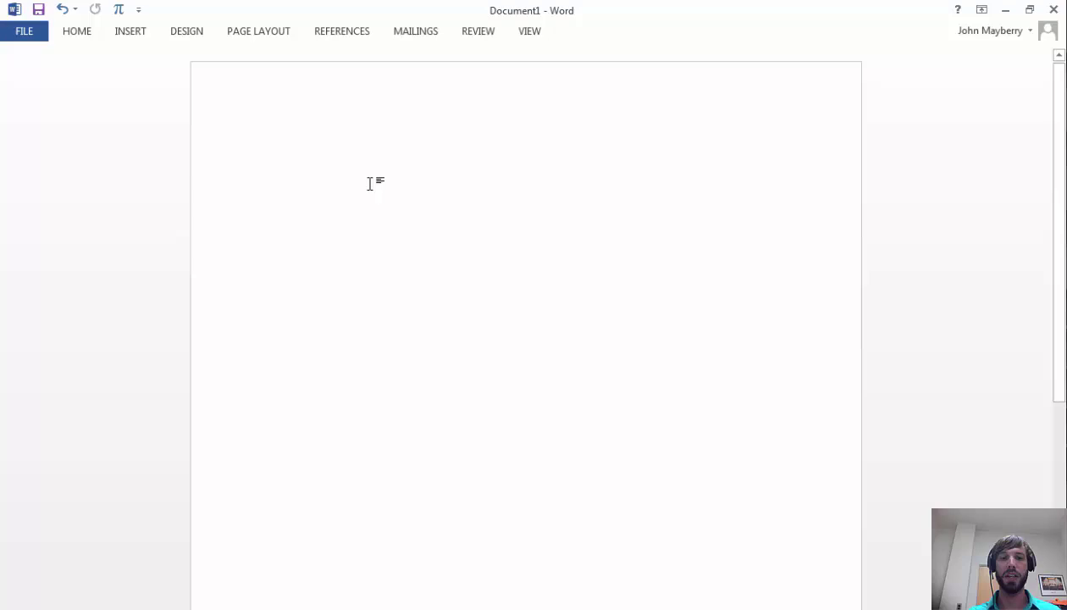
text(Write stuff)
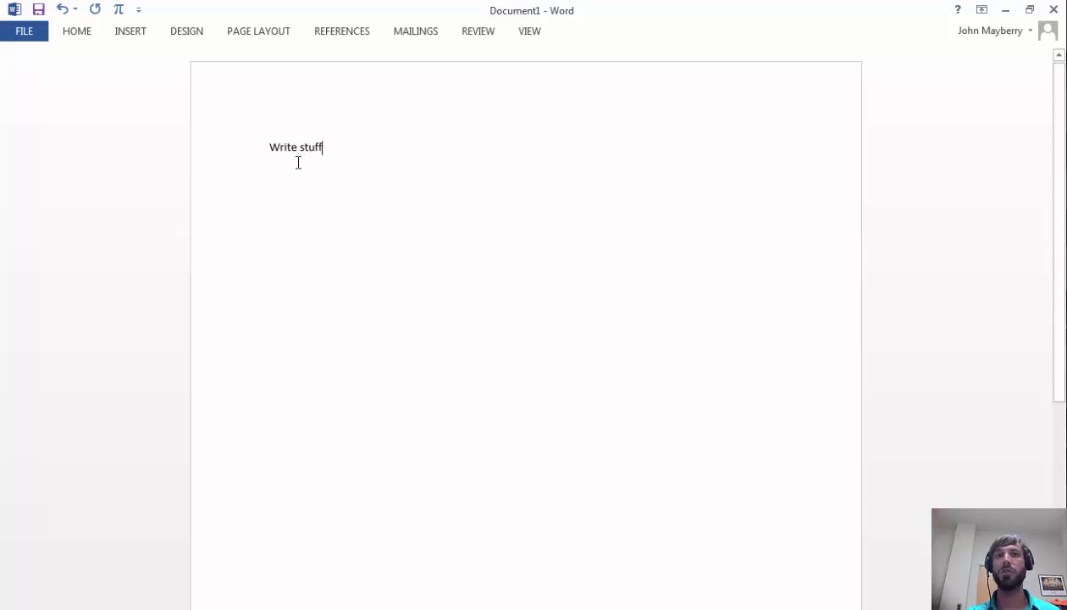
click(79, 37)
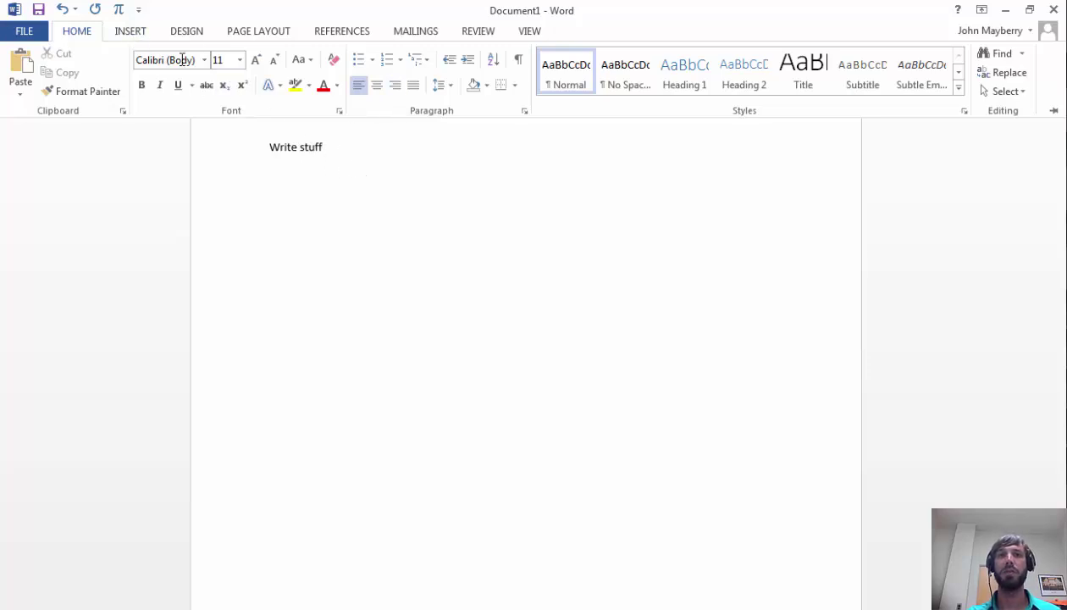
Step: Insert an empty 'Type equation here' equation placeholder after the Write stuff text
click(131, 31)
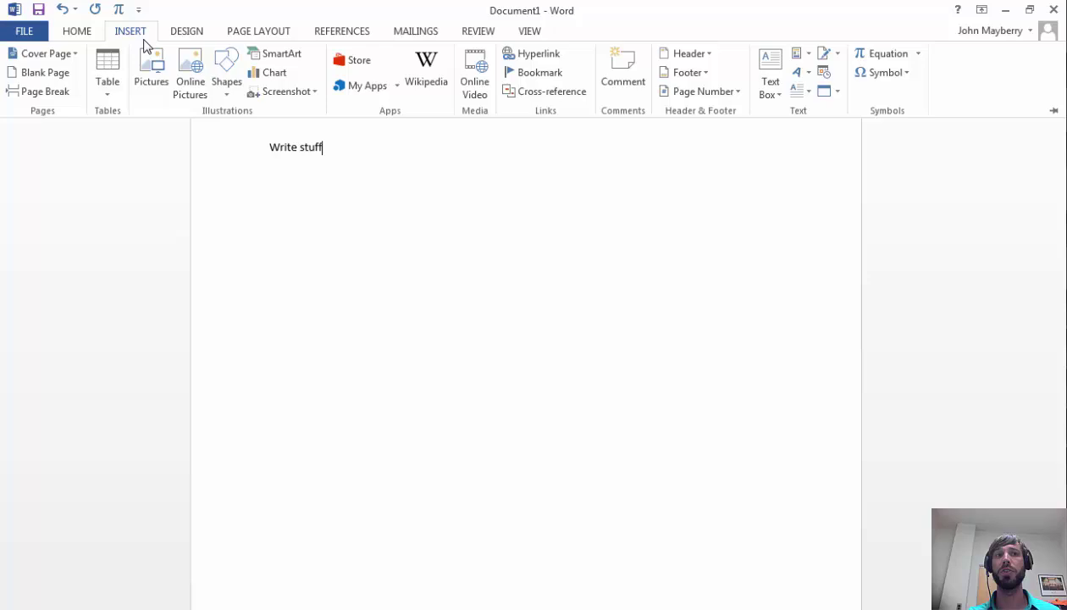
click(910, 55)
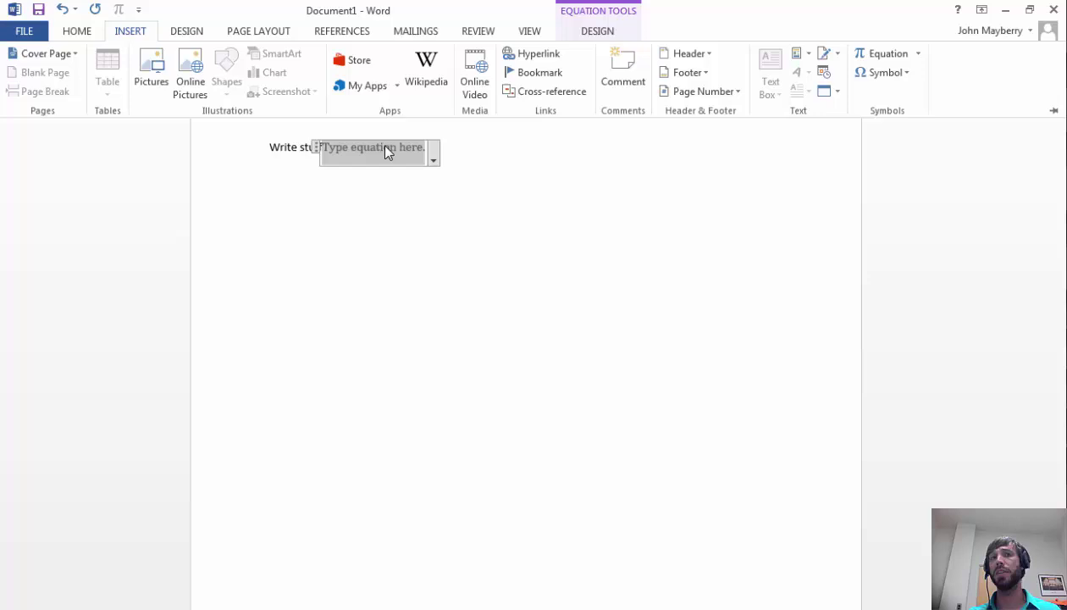
click(598, 34)
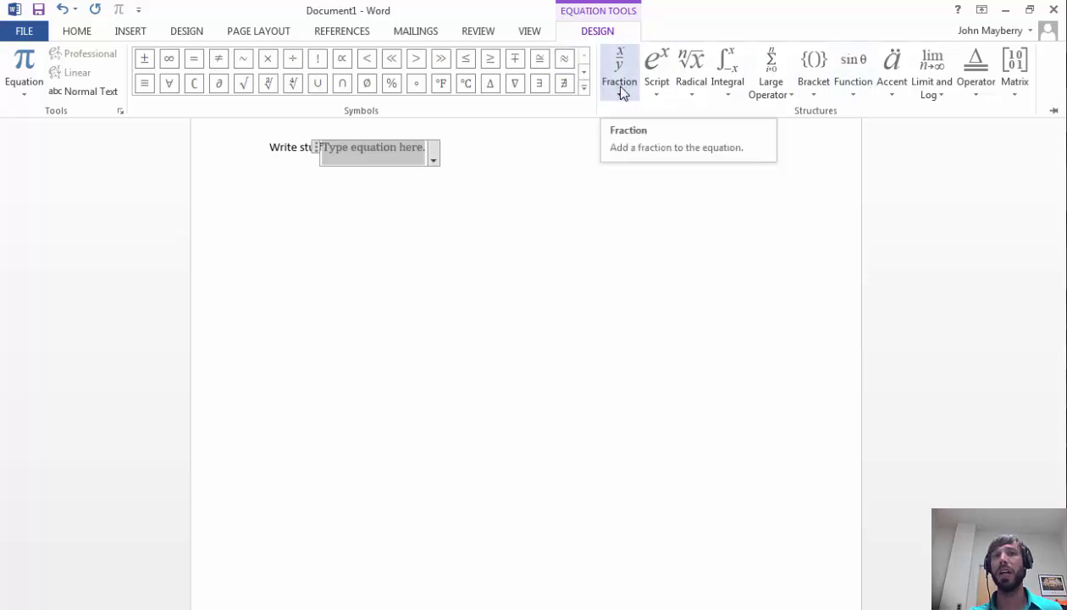
click(373, 155)
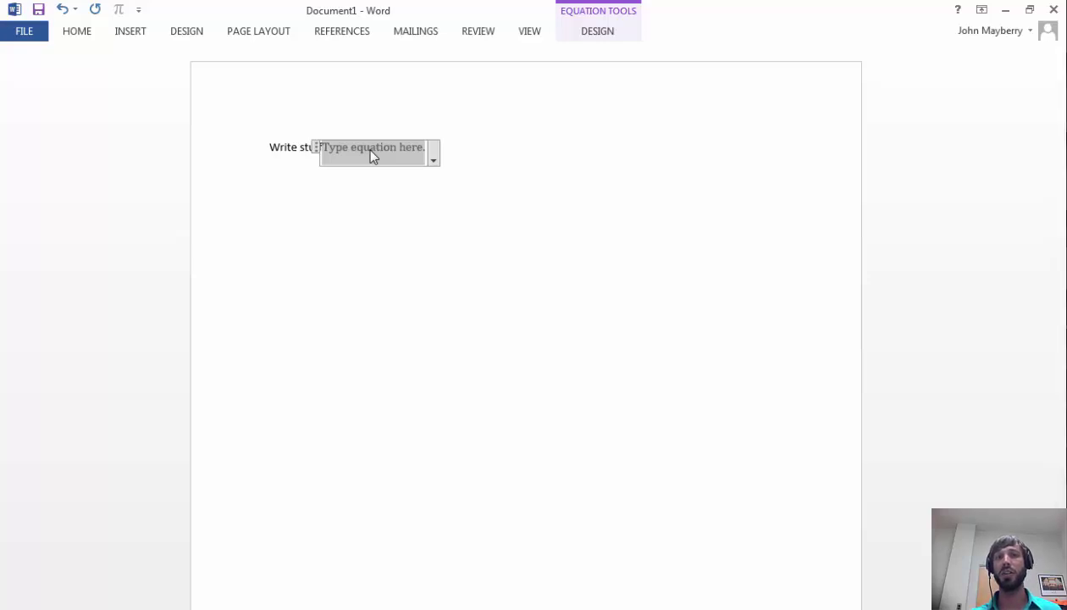
Step: Enter P(A ∪ B) in the equation, converting \cup to the union symbol, then add a new paragraph
text(P(A)
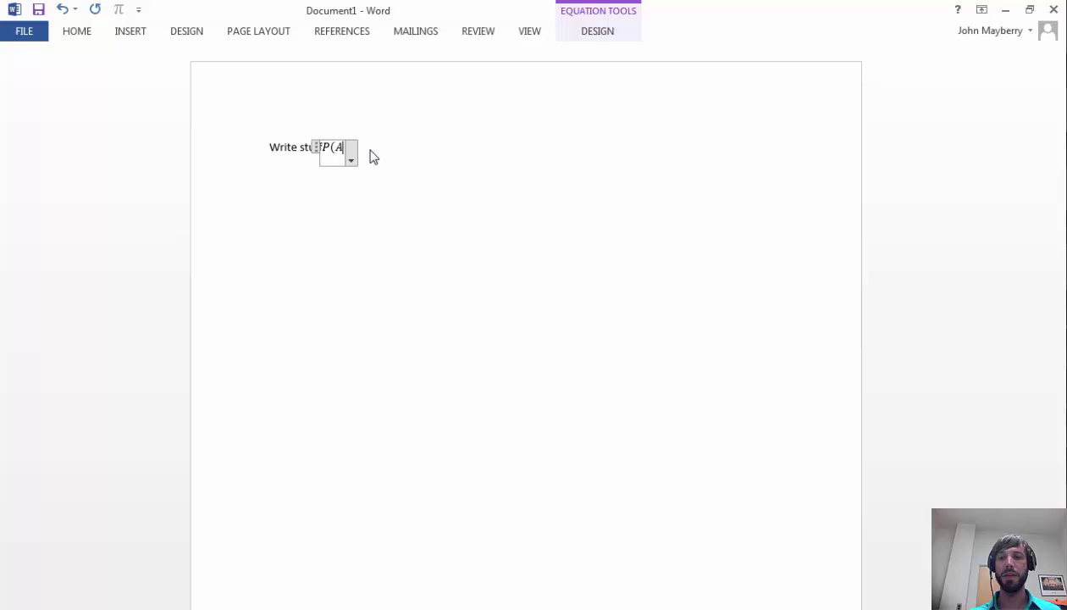
text(\cup)
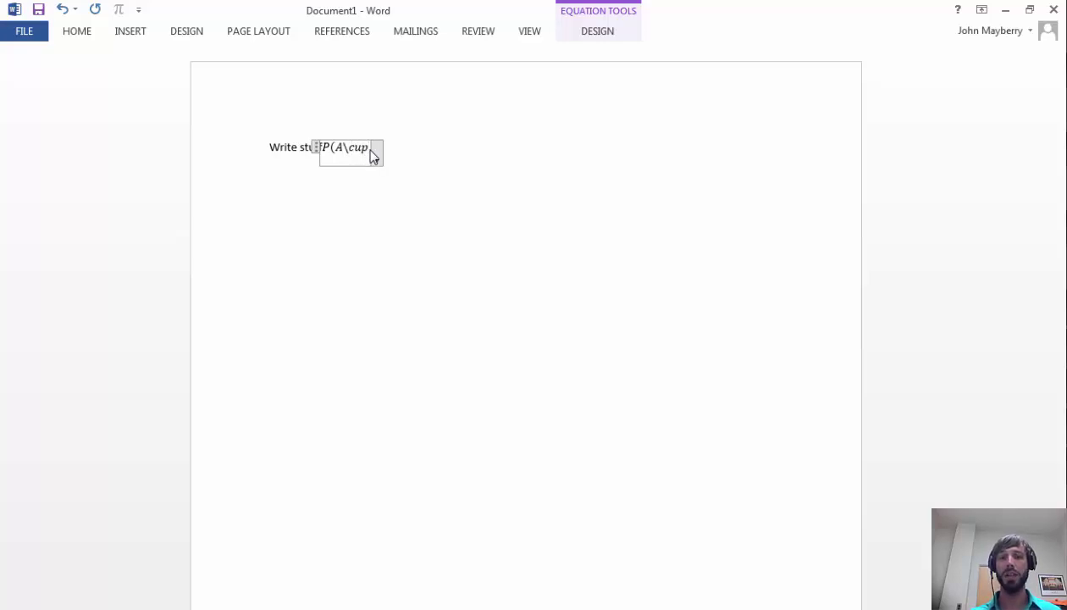
key(space)
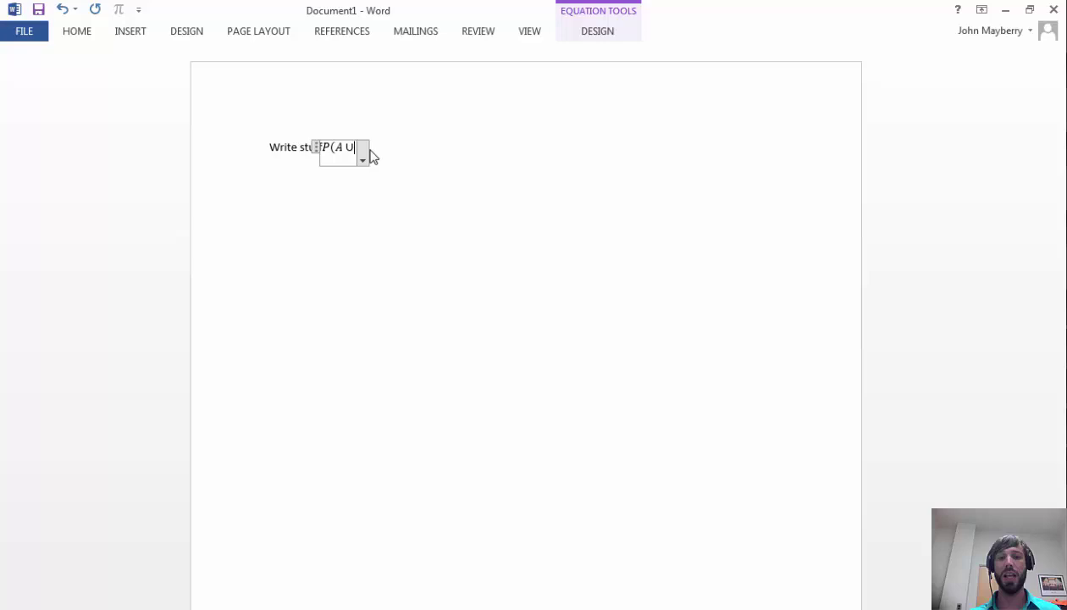
text(B))
key(Return)
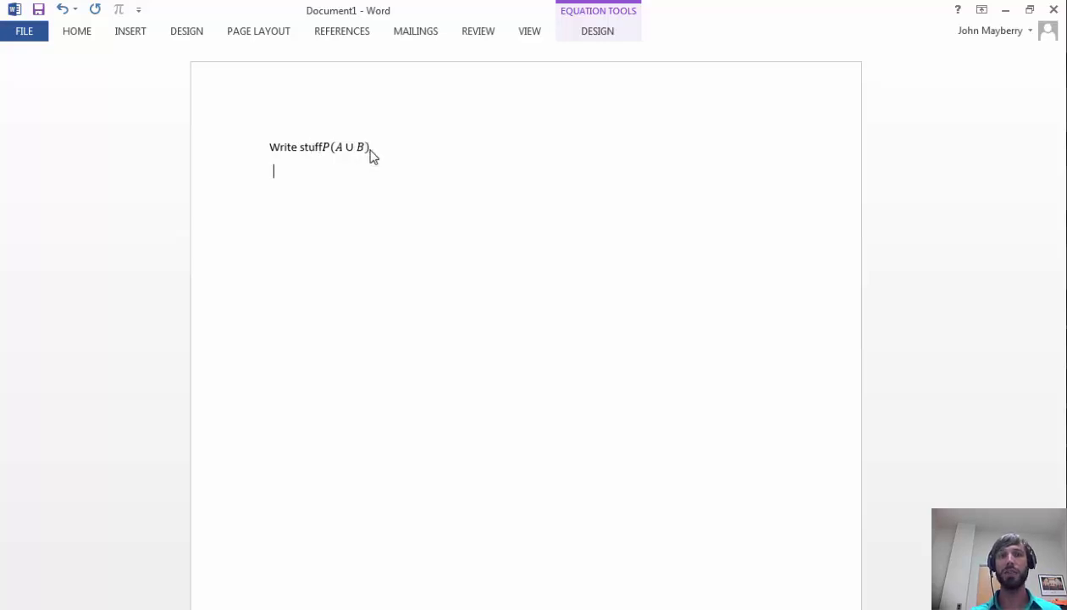